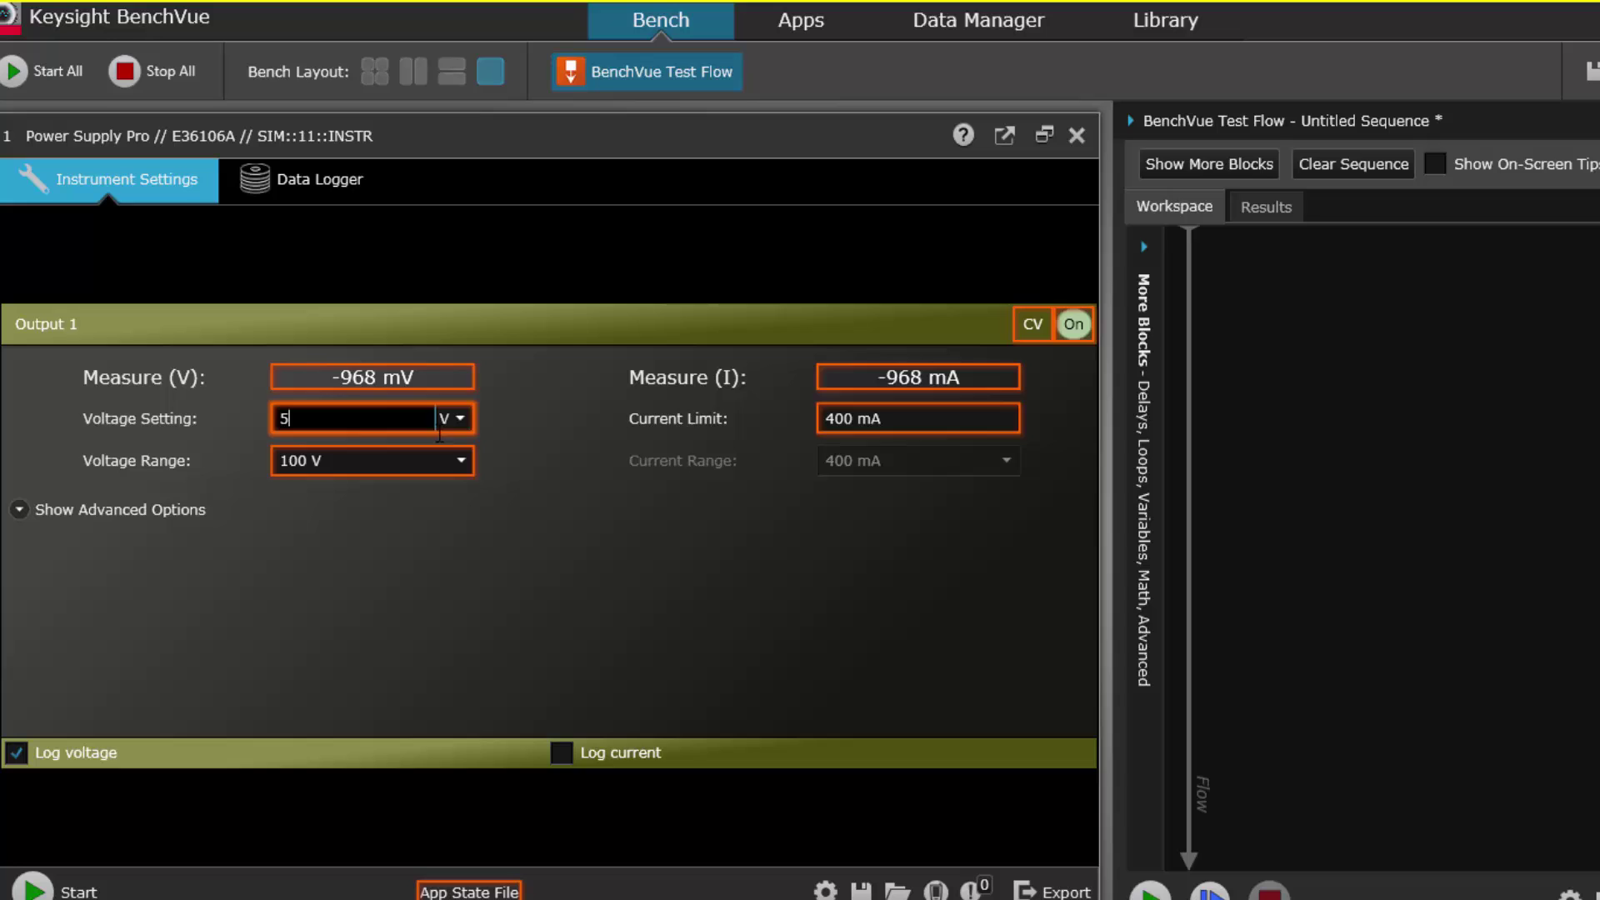
Add a Voltage Setting sweep from 1 V in 1 V steps and run the sequence.
drag(434, 417, 1375, 354)
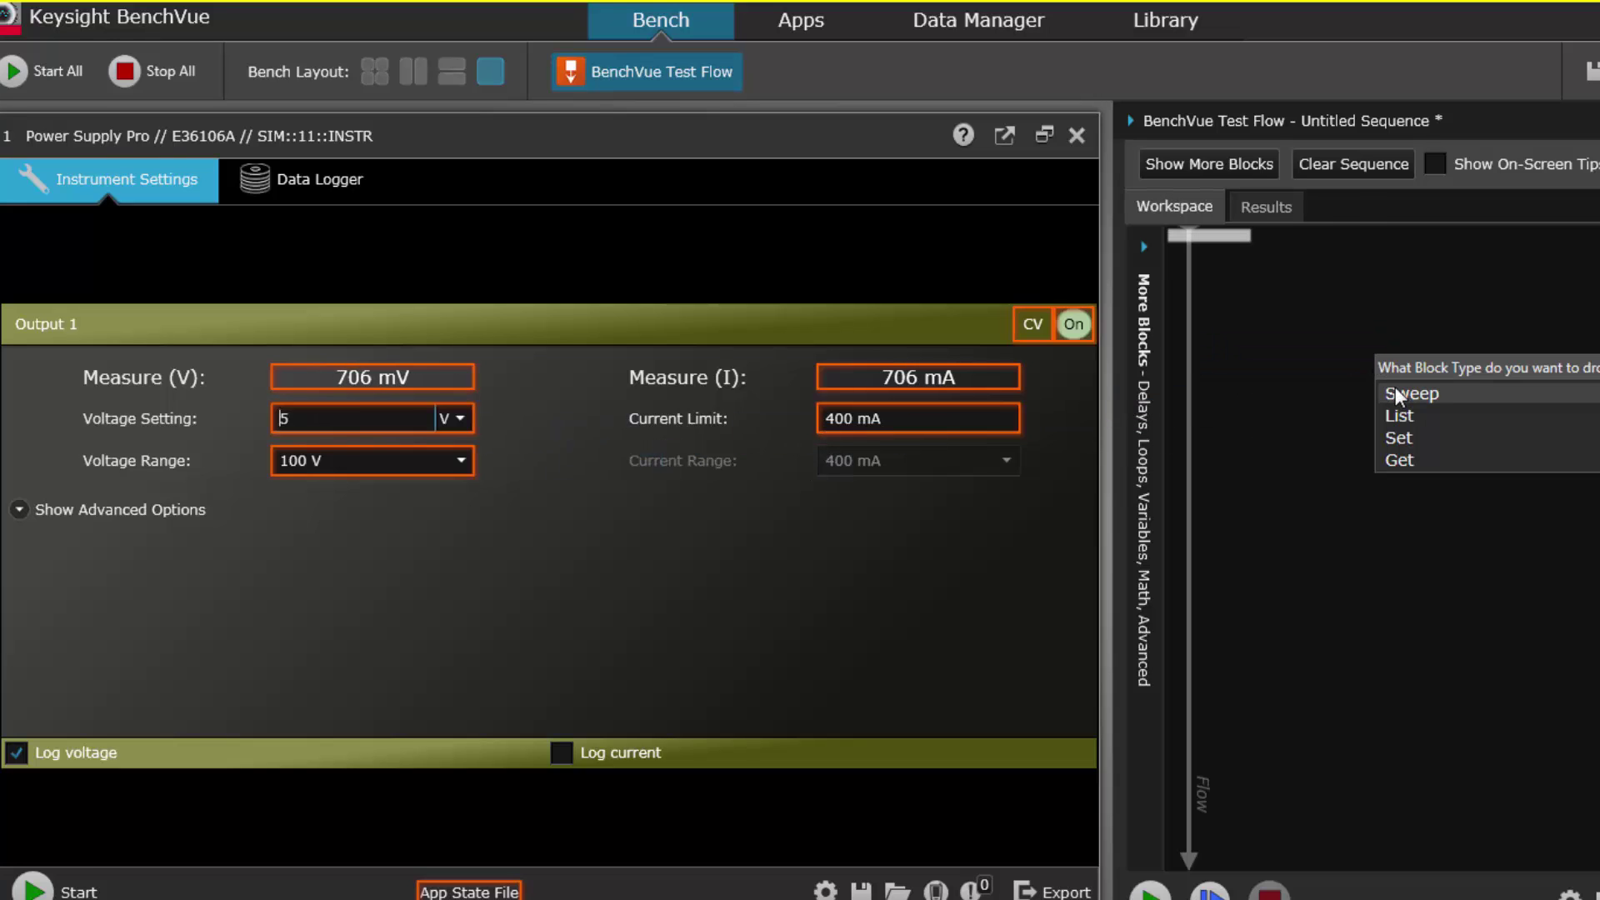
click(1395, 388)
click(1267, 357)
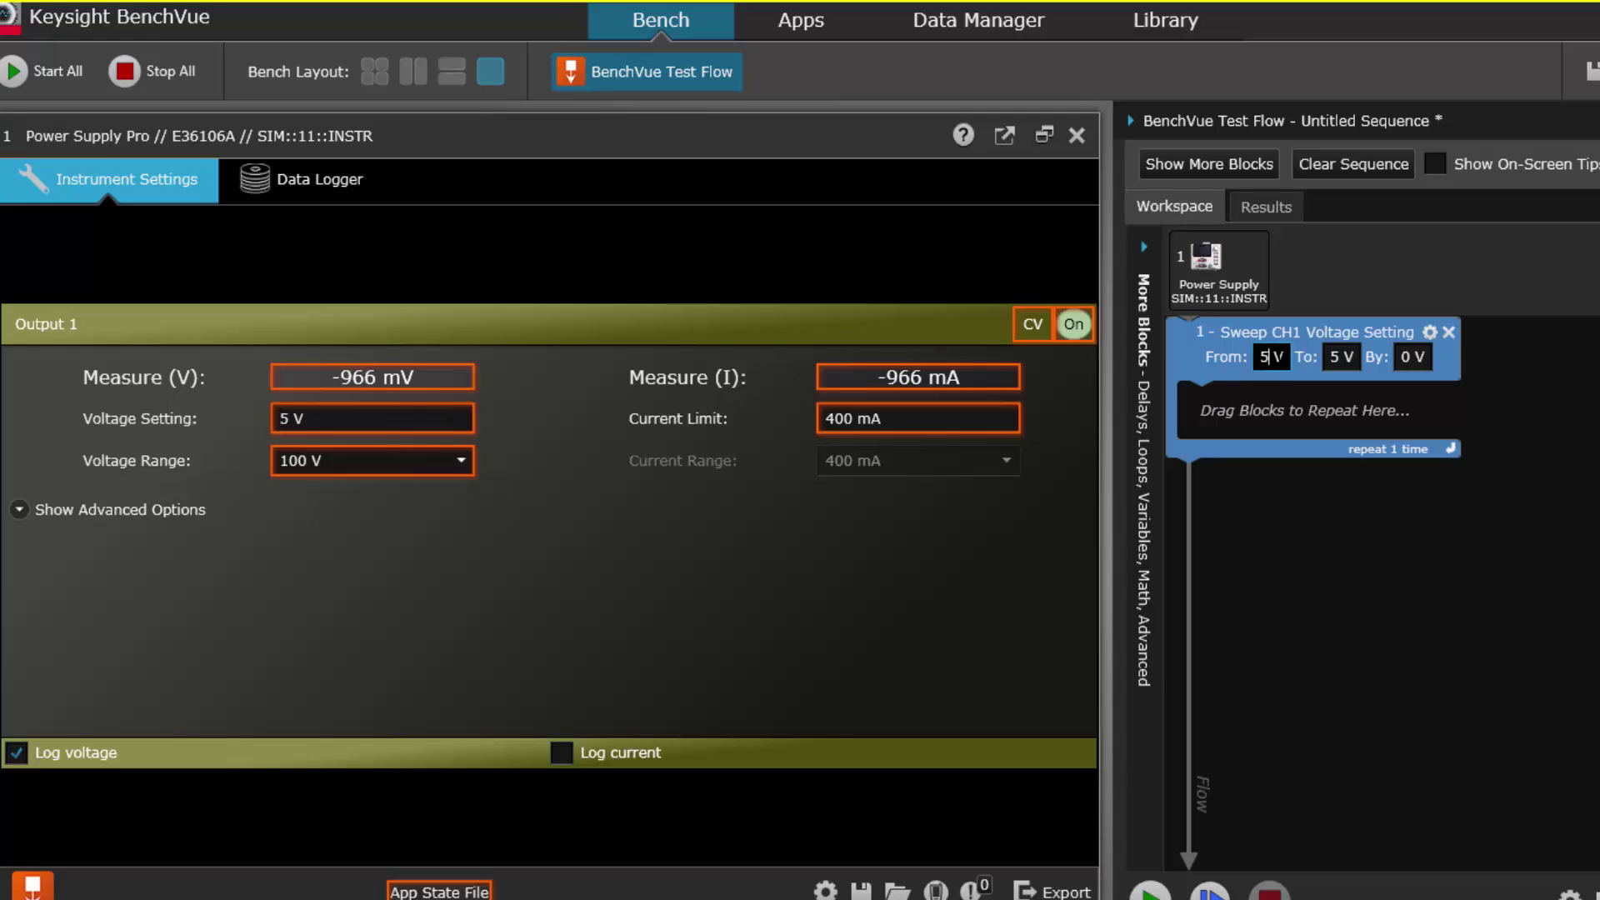
key(BackSpace)
text(1)
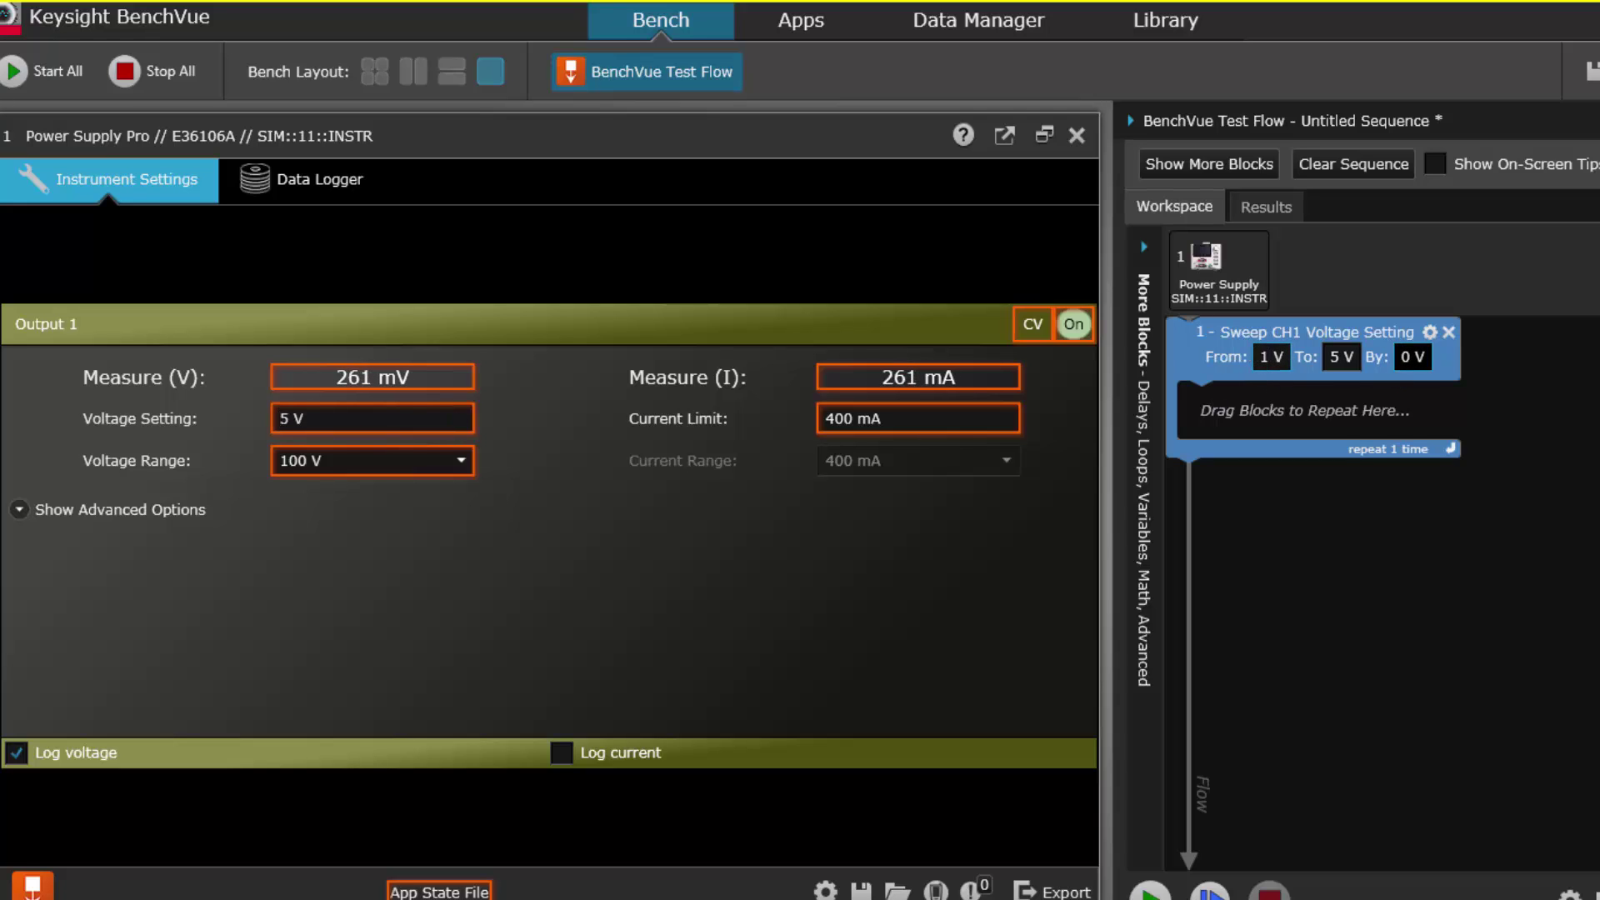
key(Tab)
key(Tab)
key(BackSpace)
text(1)
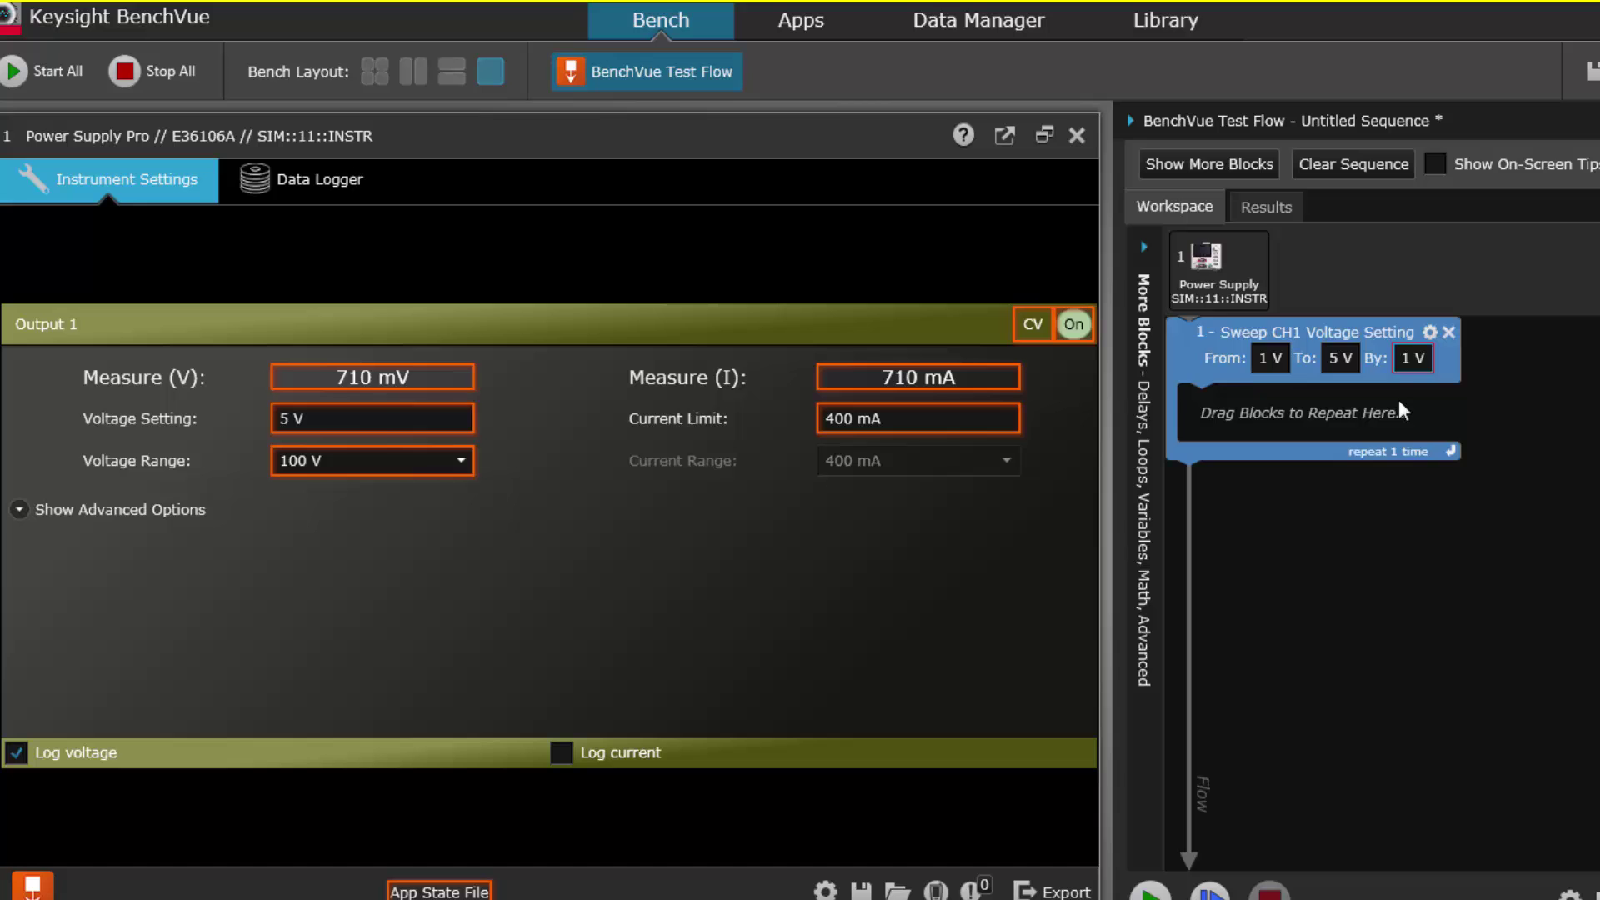
click(1399, 402)
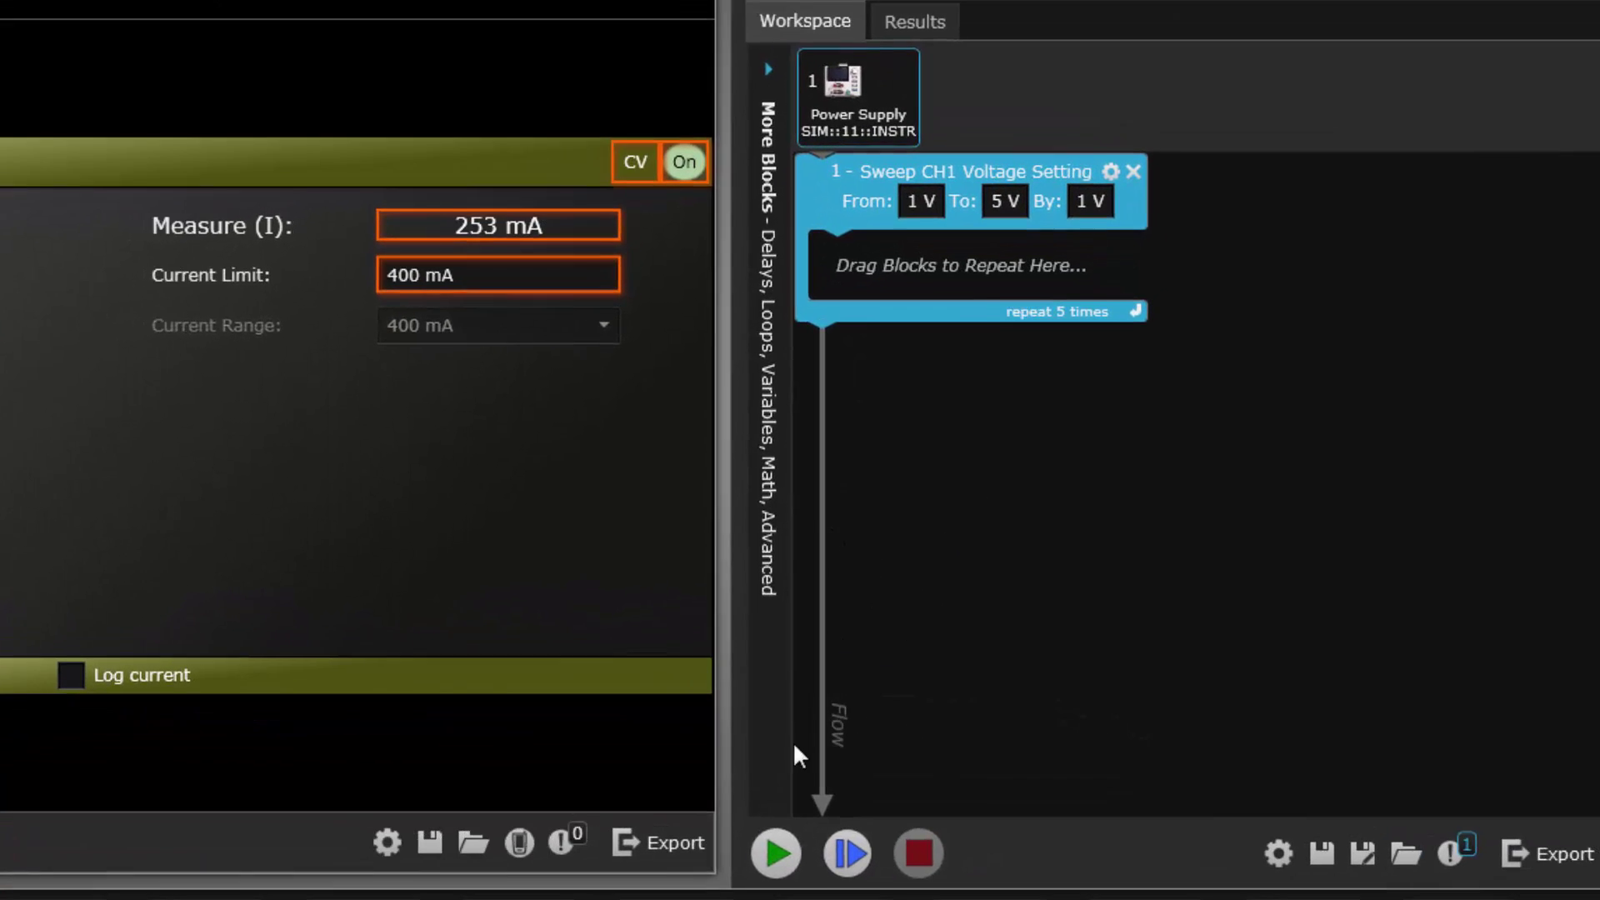
click(777, 850)
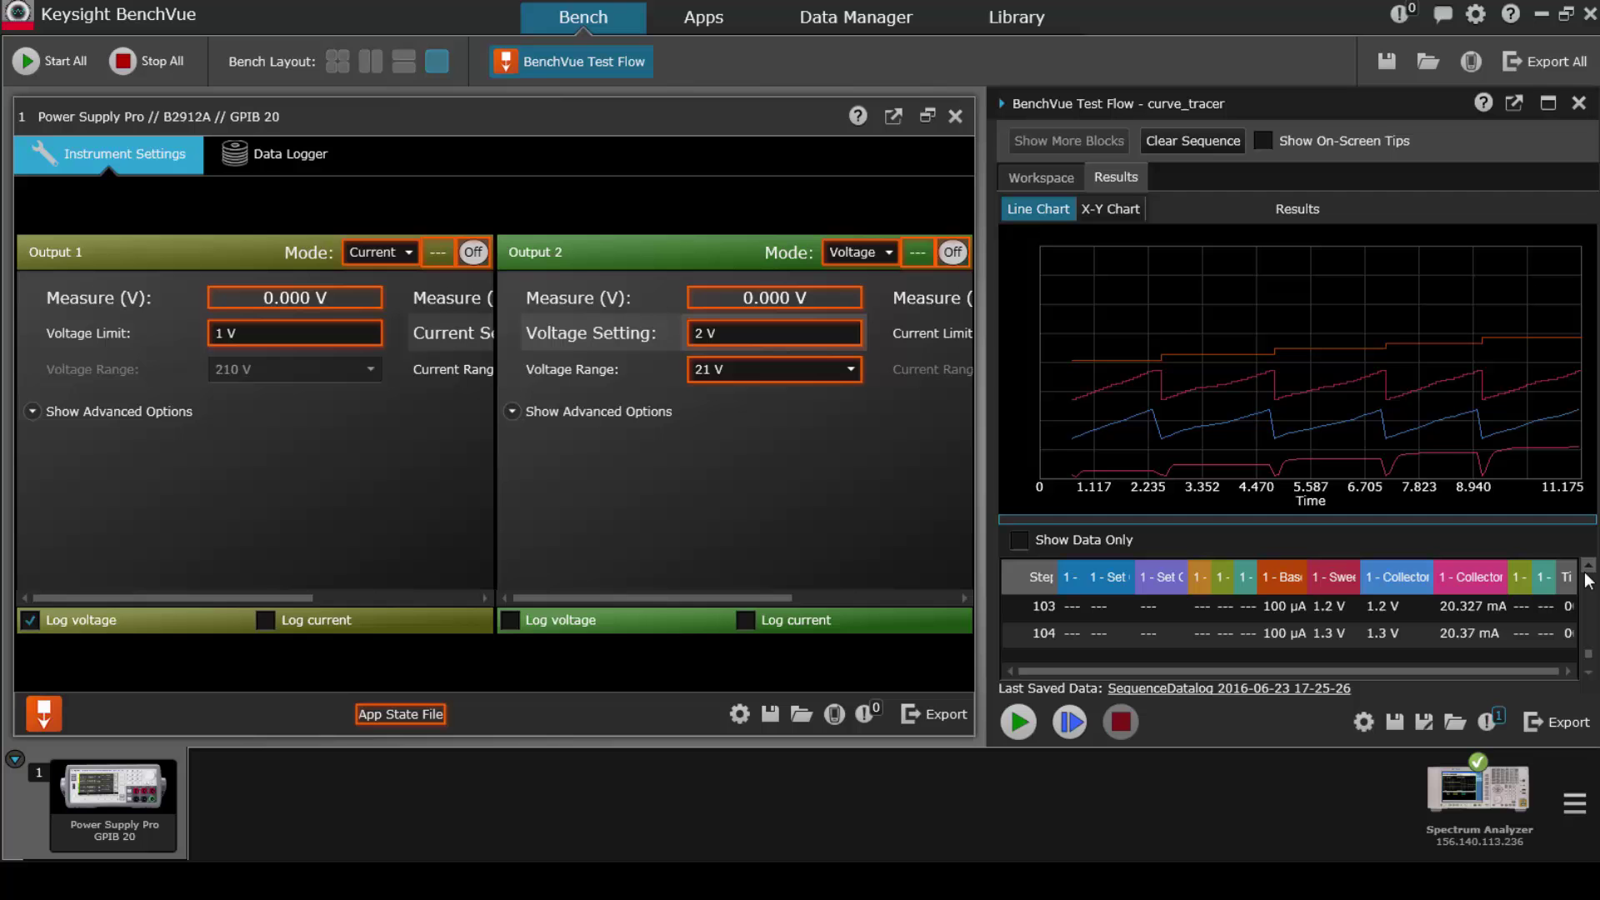
Review the results table and line chart, then plot them as an X-Y chart.
scroll(1586, 577, up, 1)
scroll(1585, 579, up, 9)
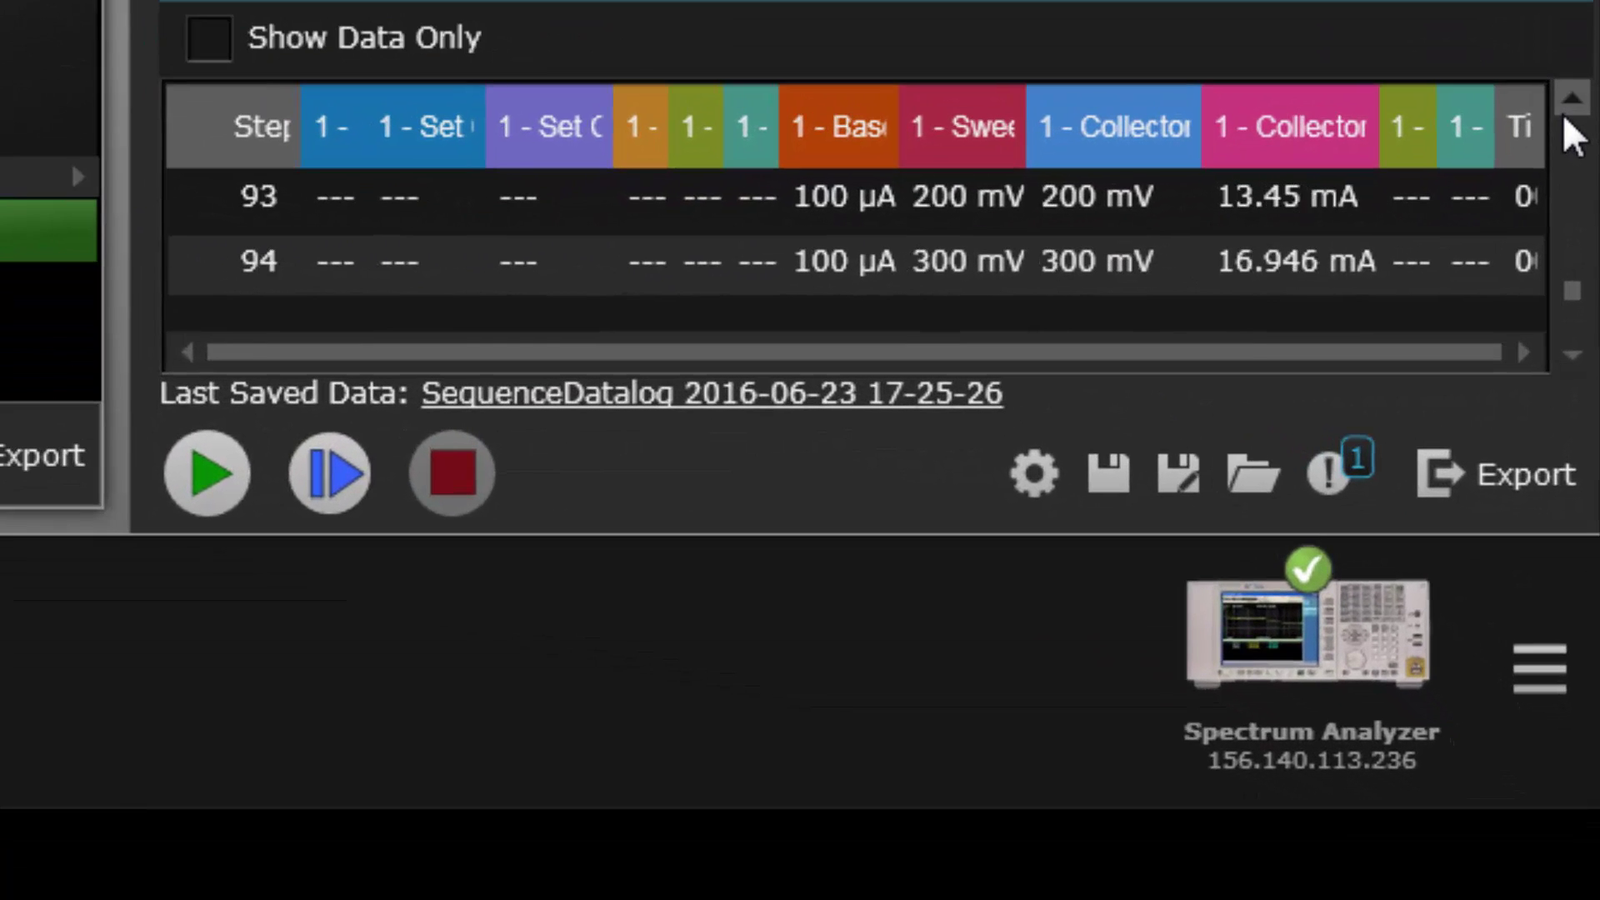
scroll(1562, 115, up, 5)
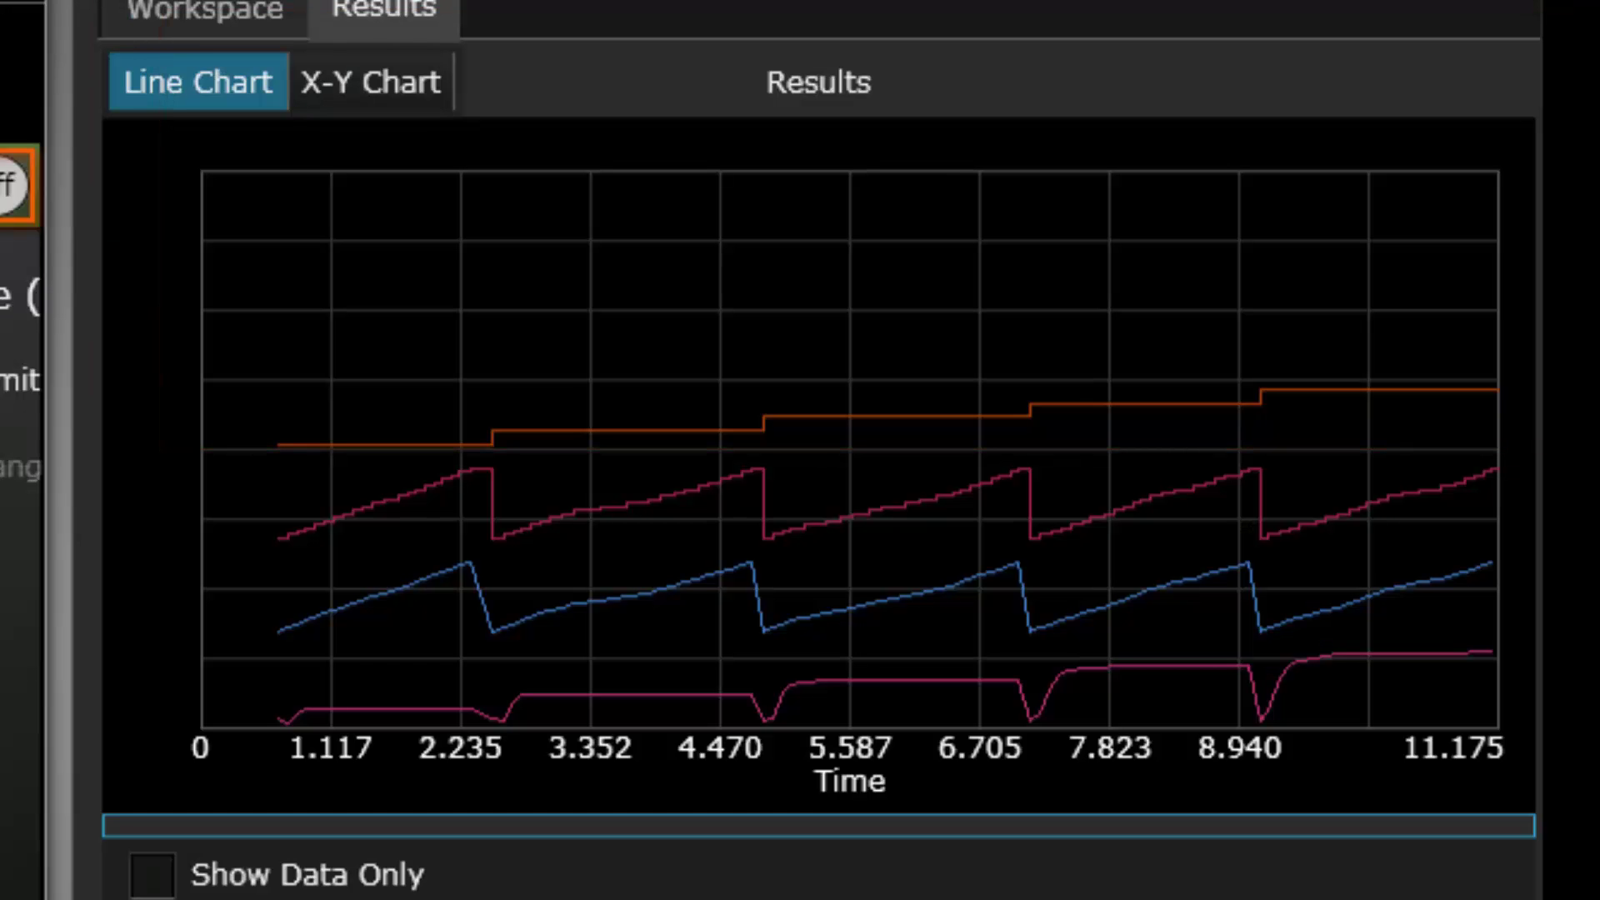
mouse_move(446, 708)
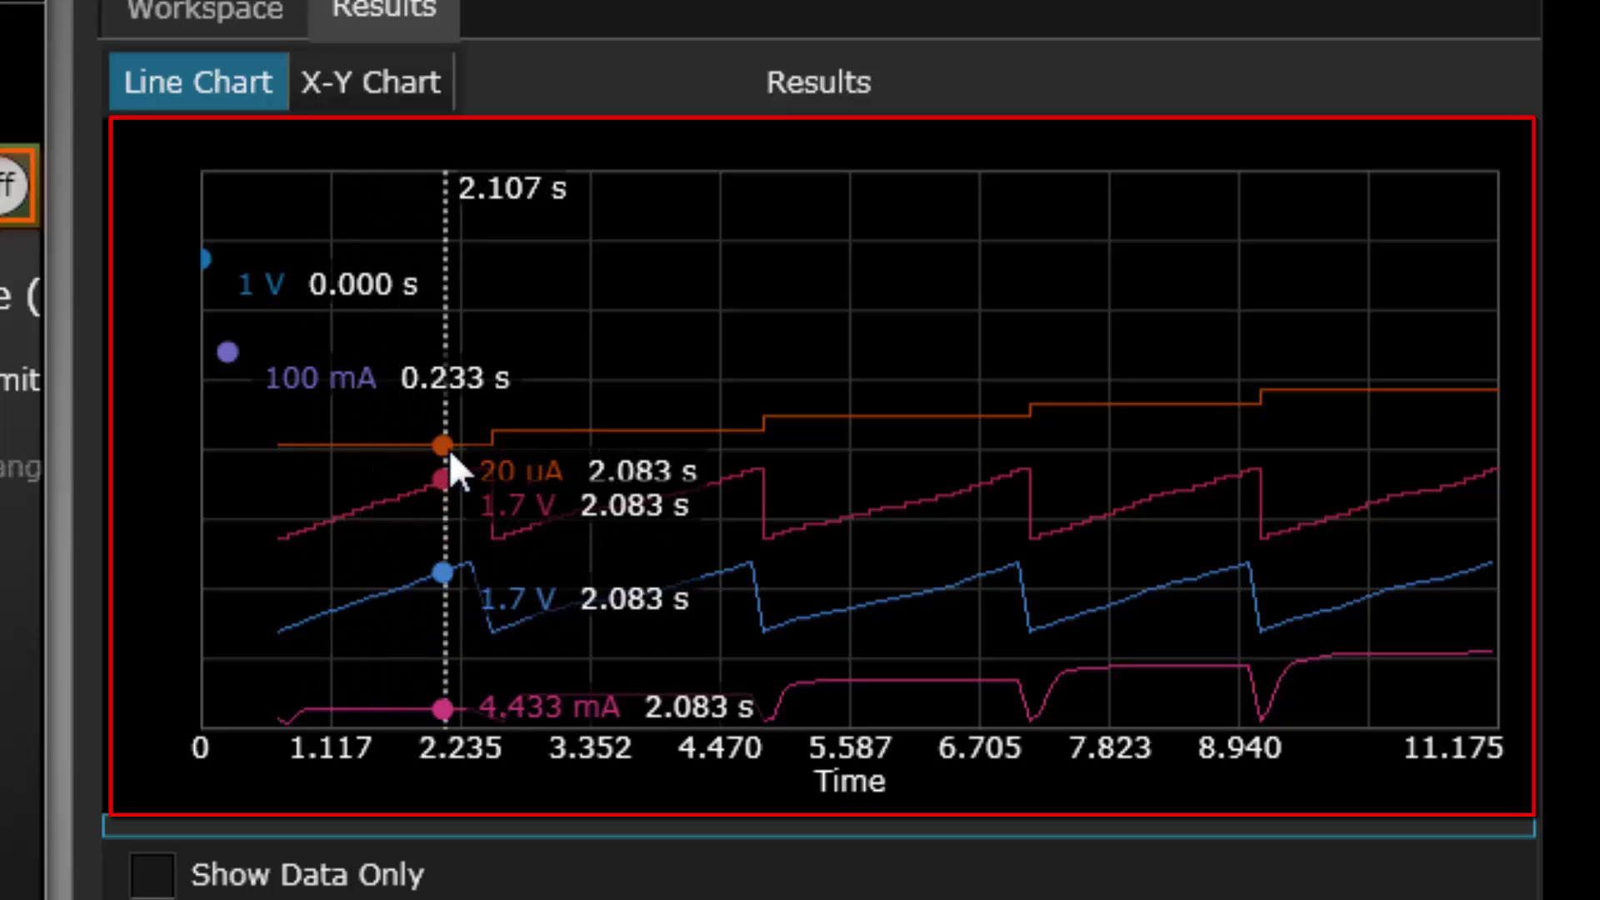
click(414, 70)
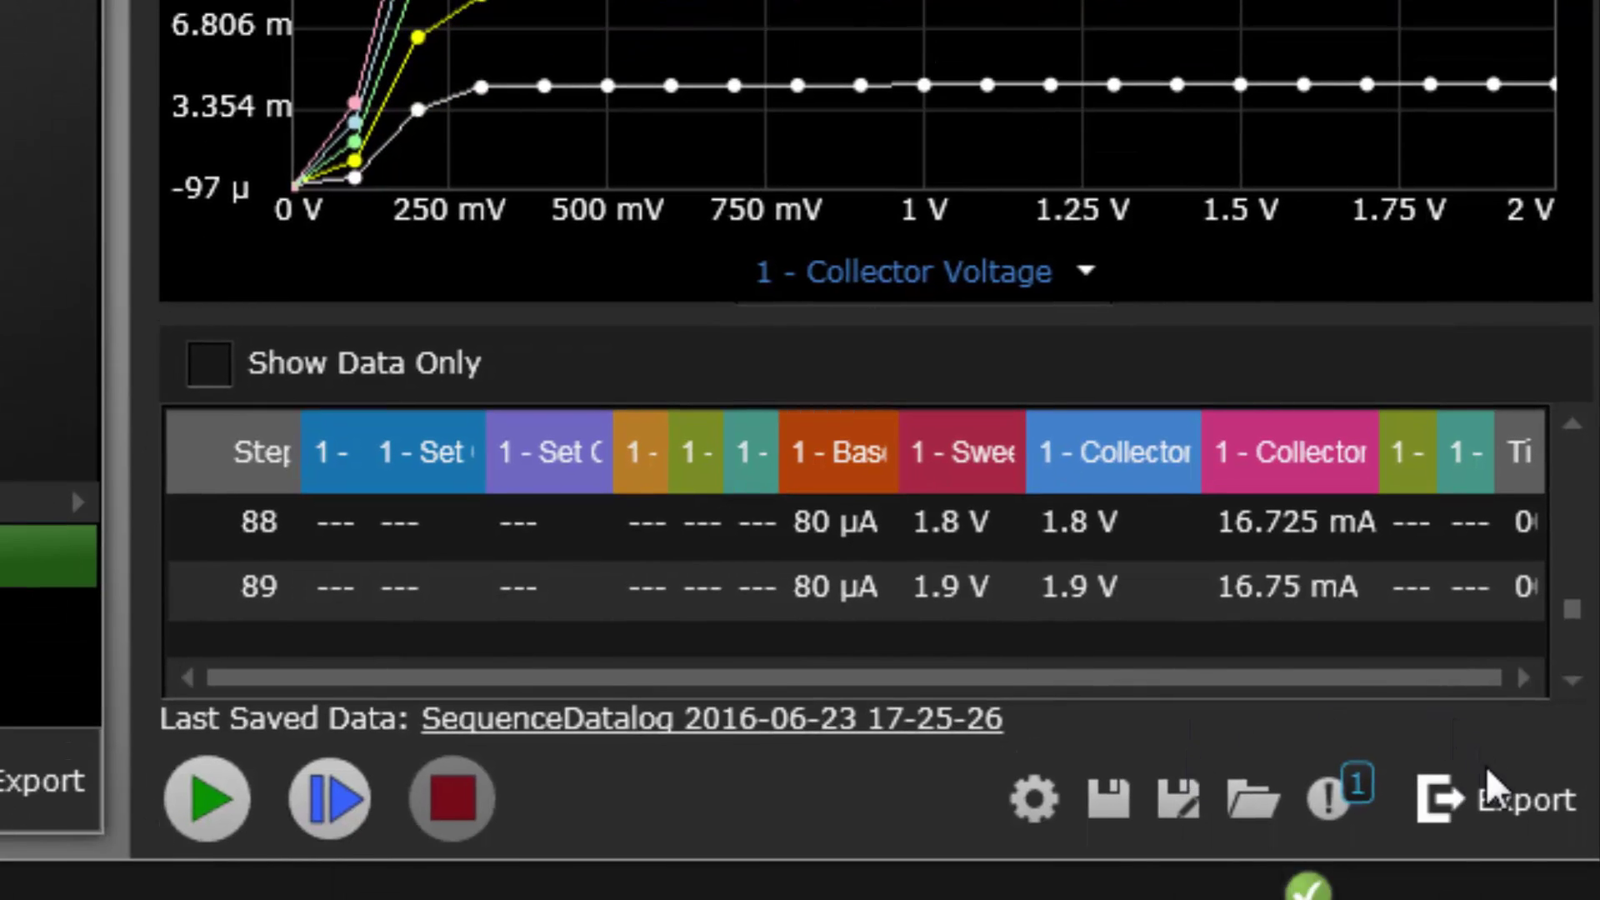
Check the available export formats and expand the Advanced block category.
click(1477, 789)
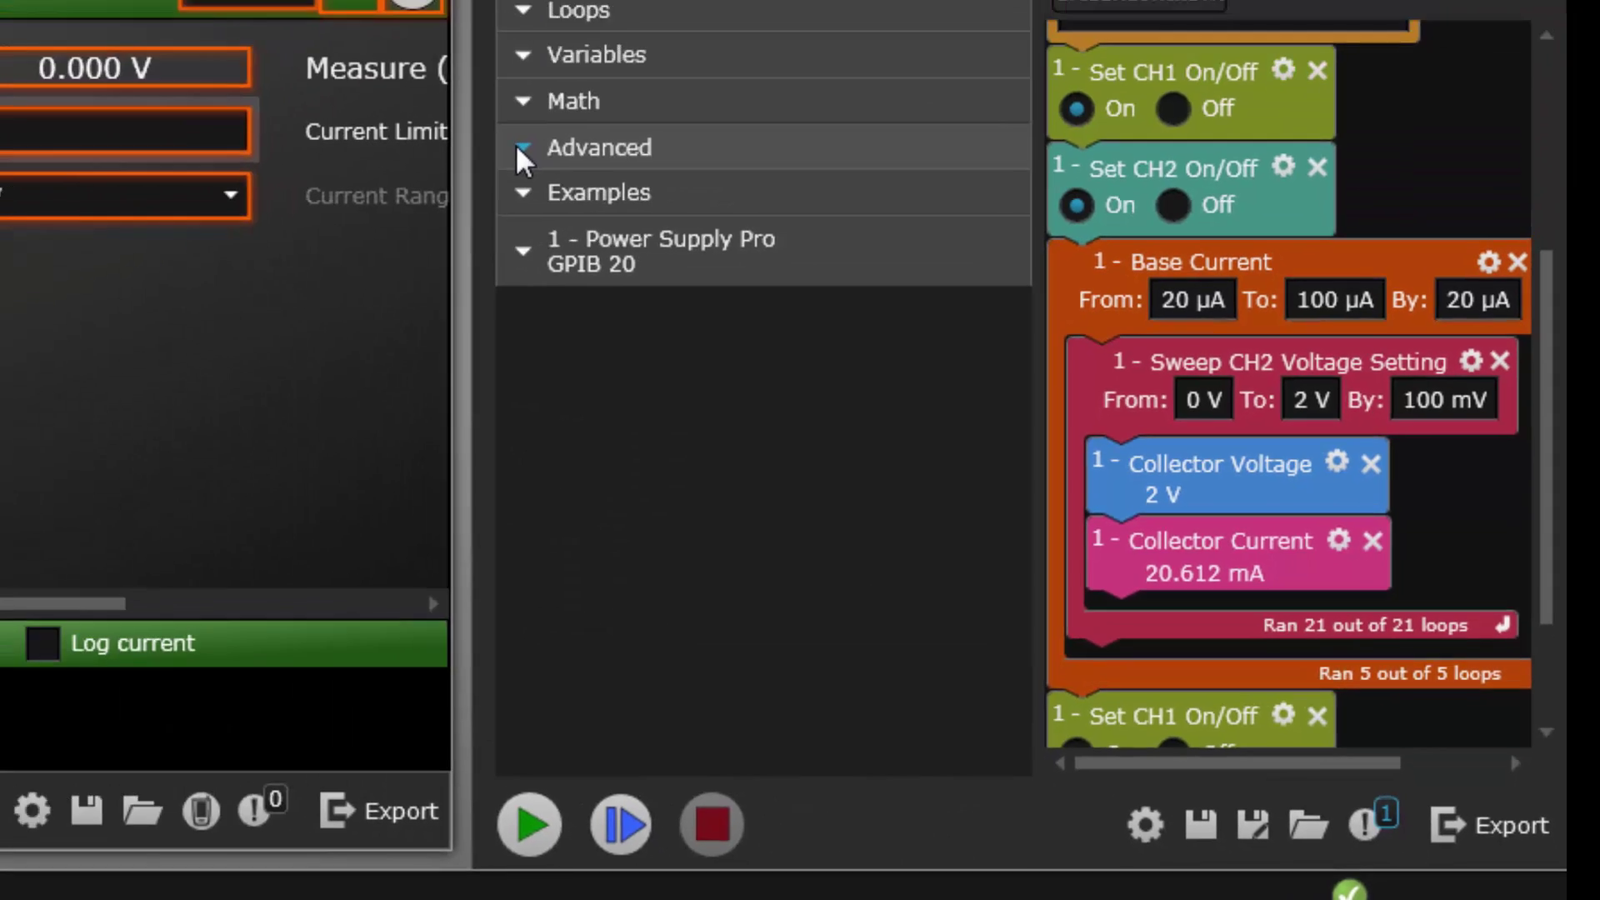
click(738, 323)
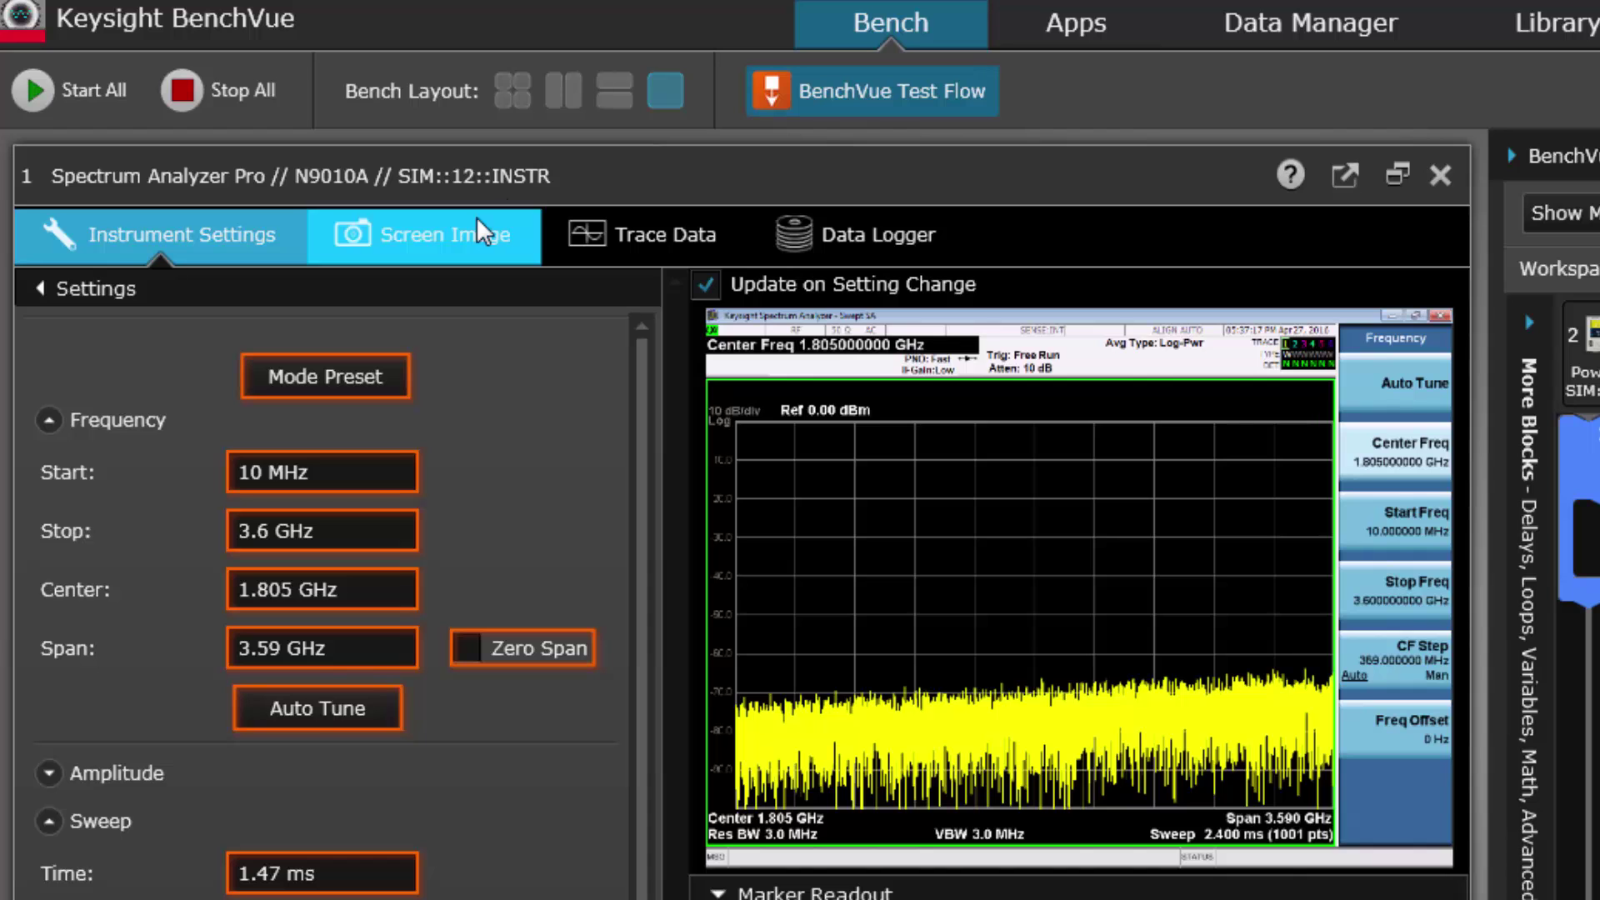
Put a Get Current Screen capture inside the sweep's repeat block and run the sequence.
click(463, 237)
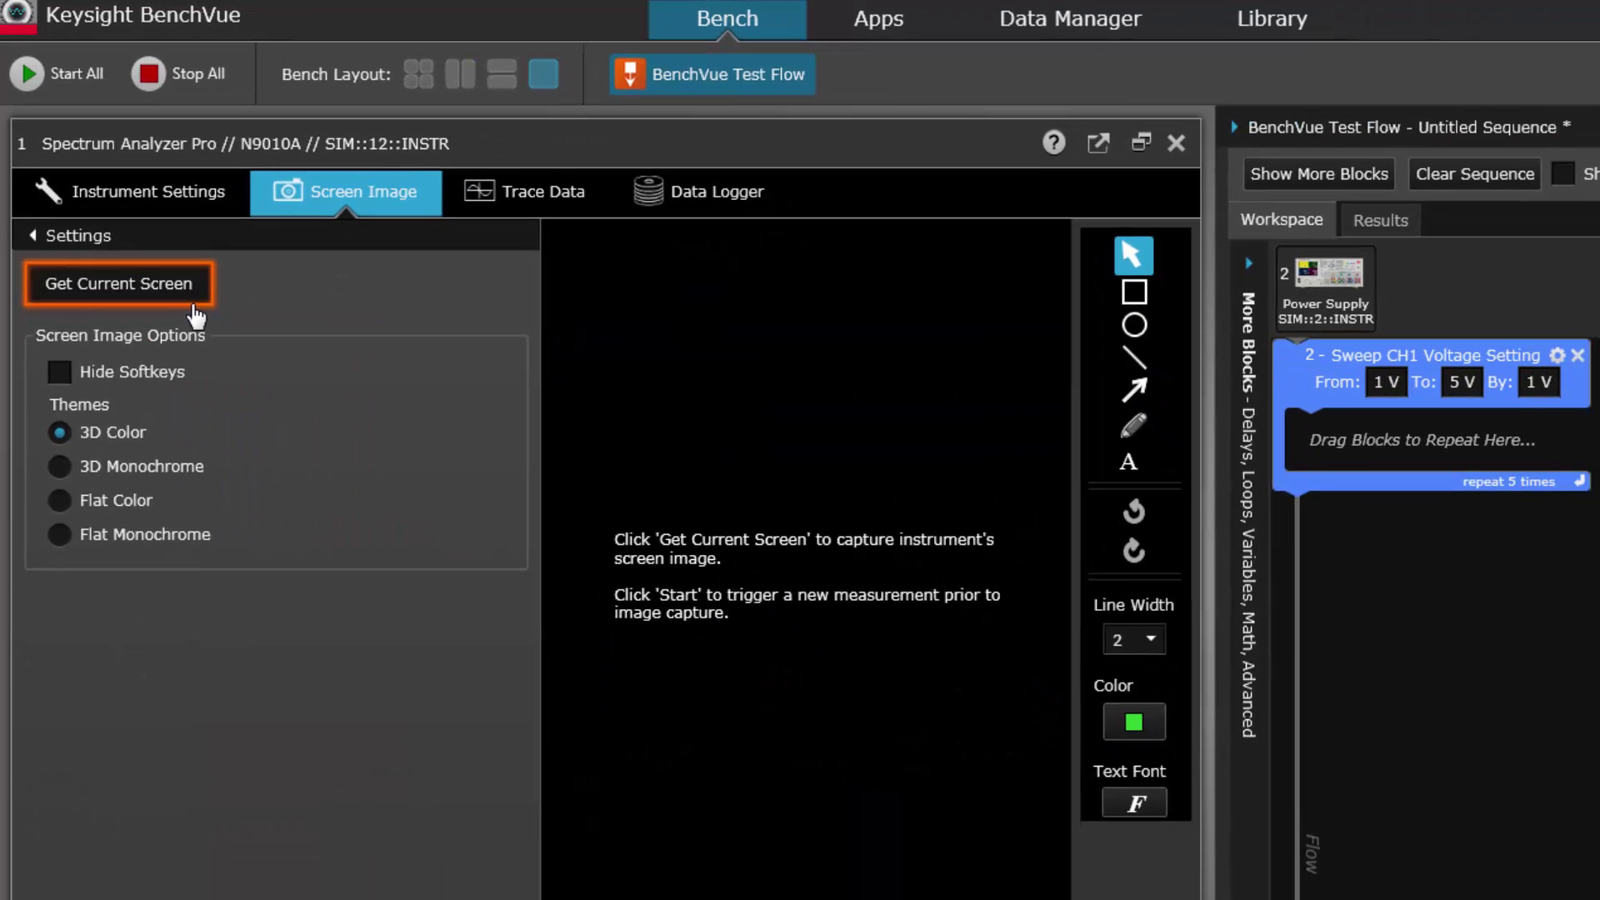
drag(196, 315, 1468, 448)
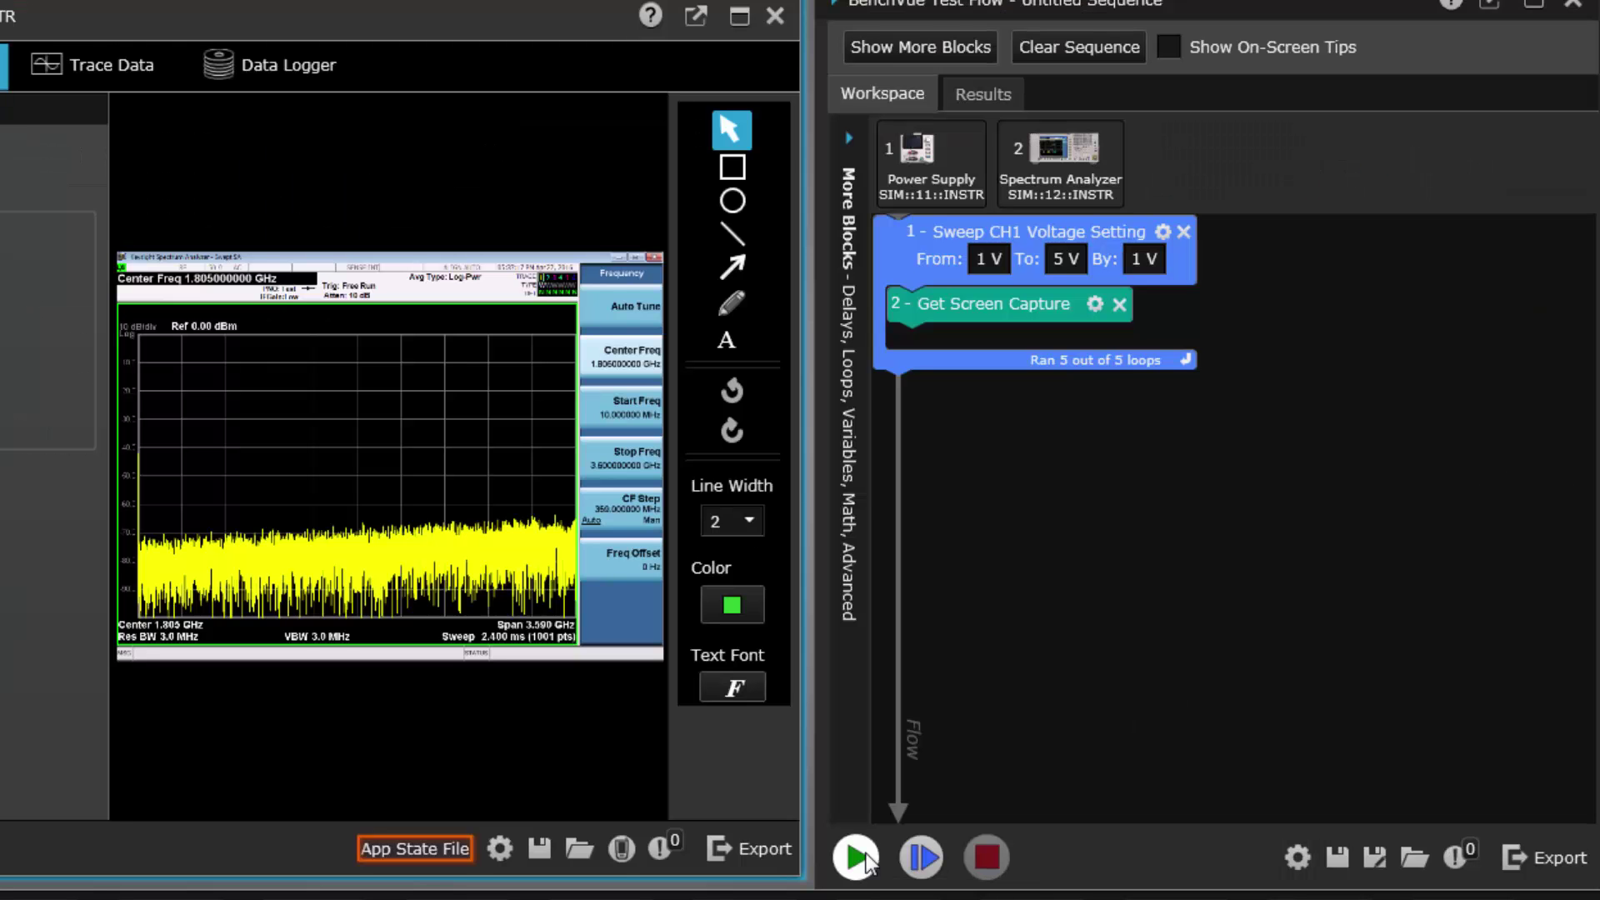
click(858, 855)
click(983, 96)
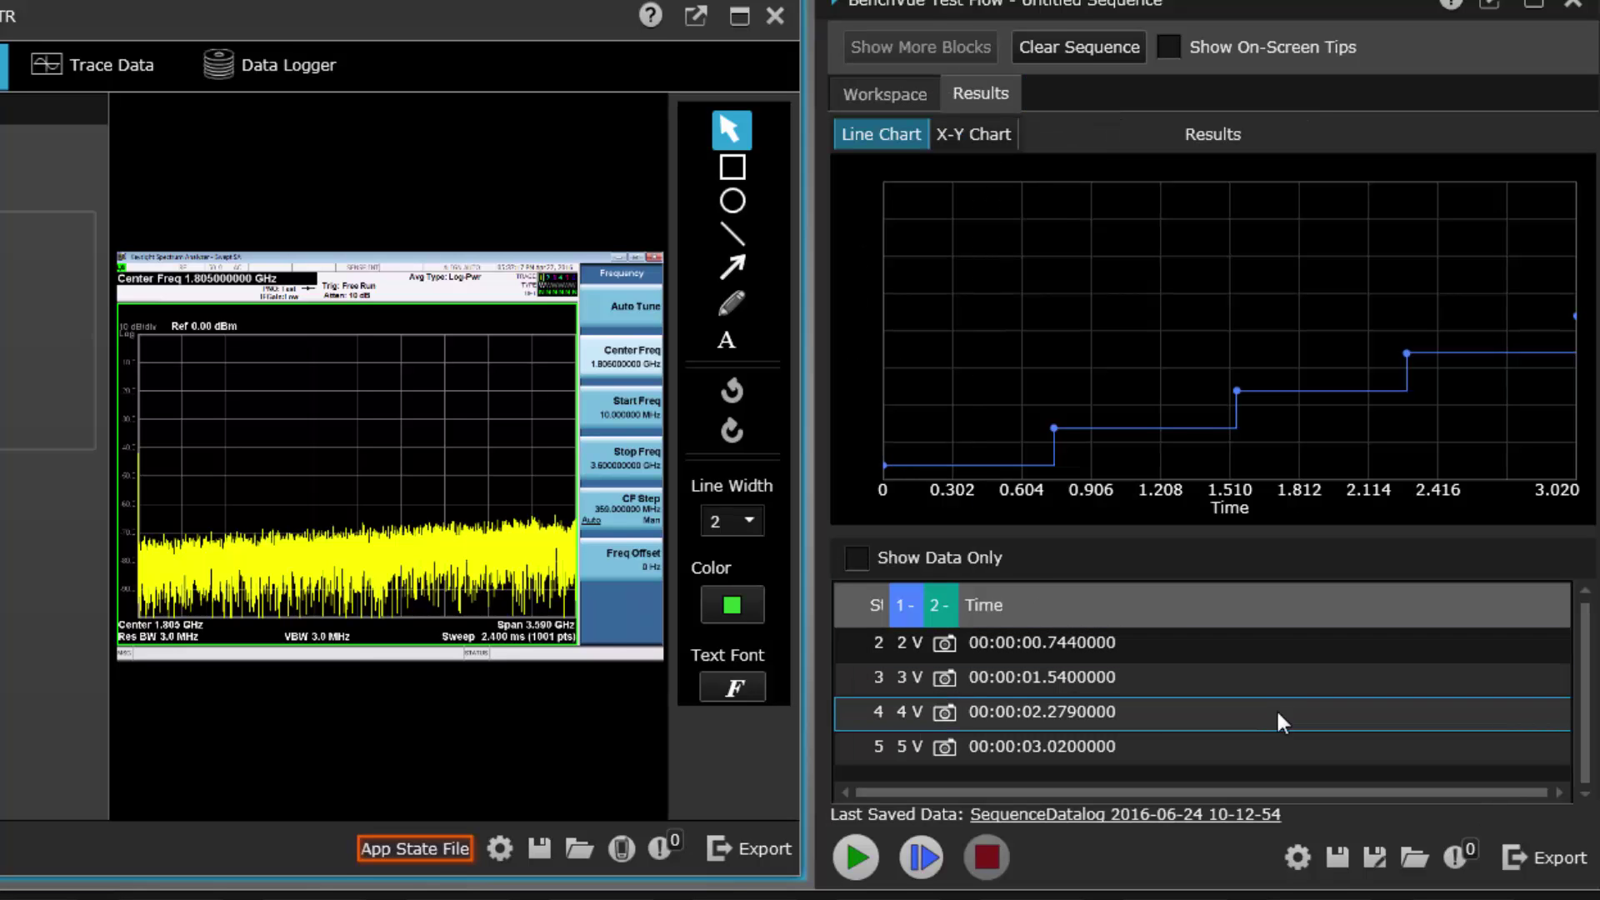
click(982, 646)
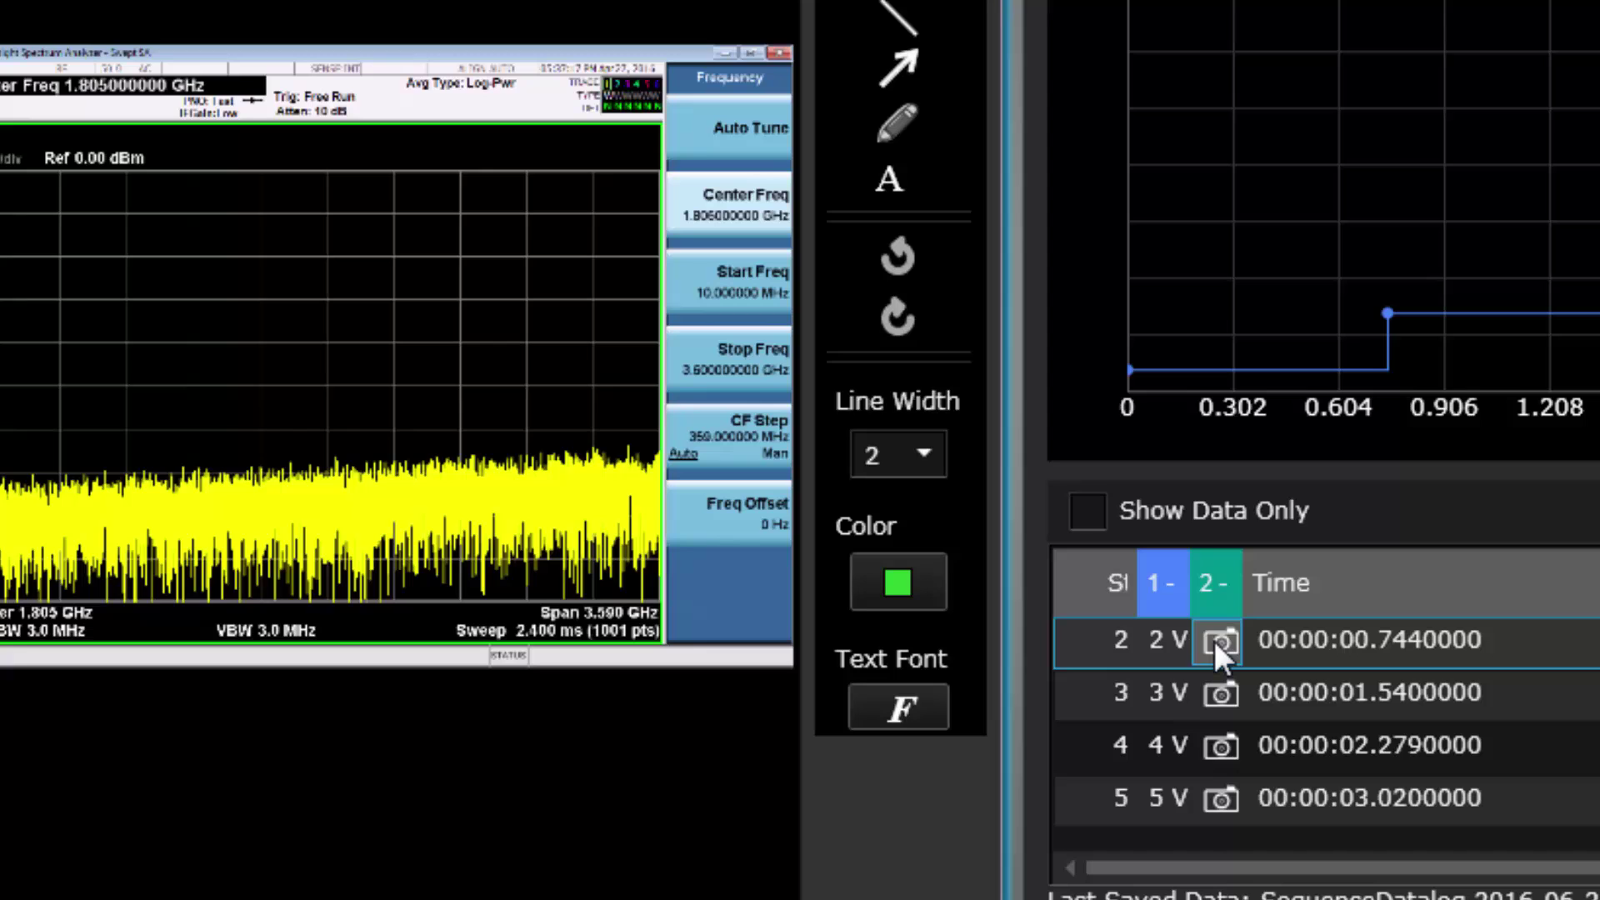
click(1214, 641)
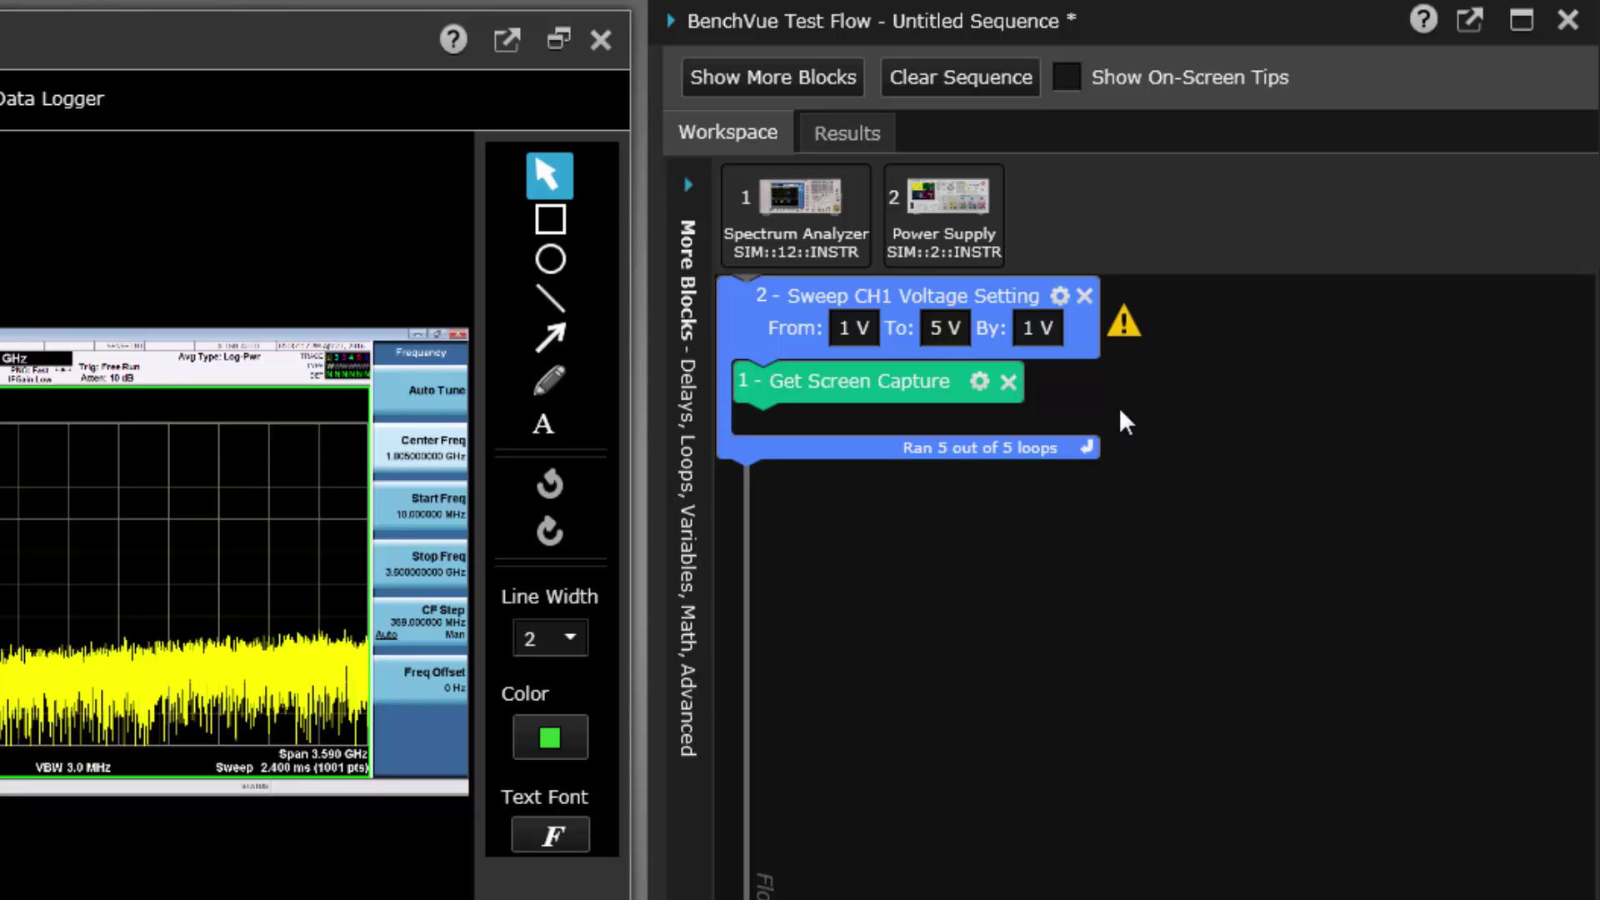
Show More Blocks and expand the Basic Blocks and Loops categories.
click(795, 88)
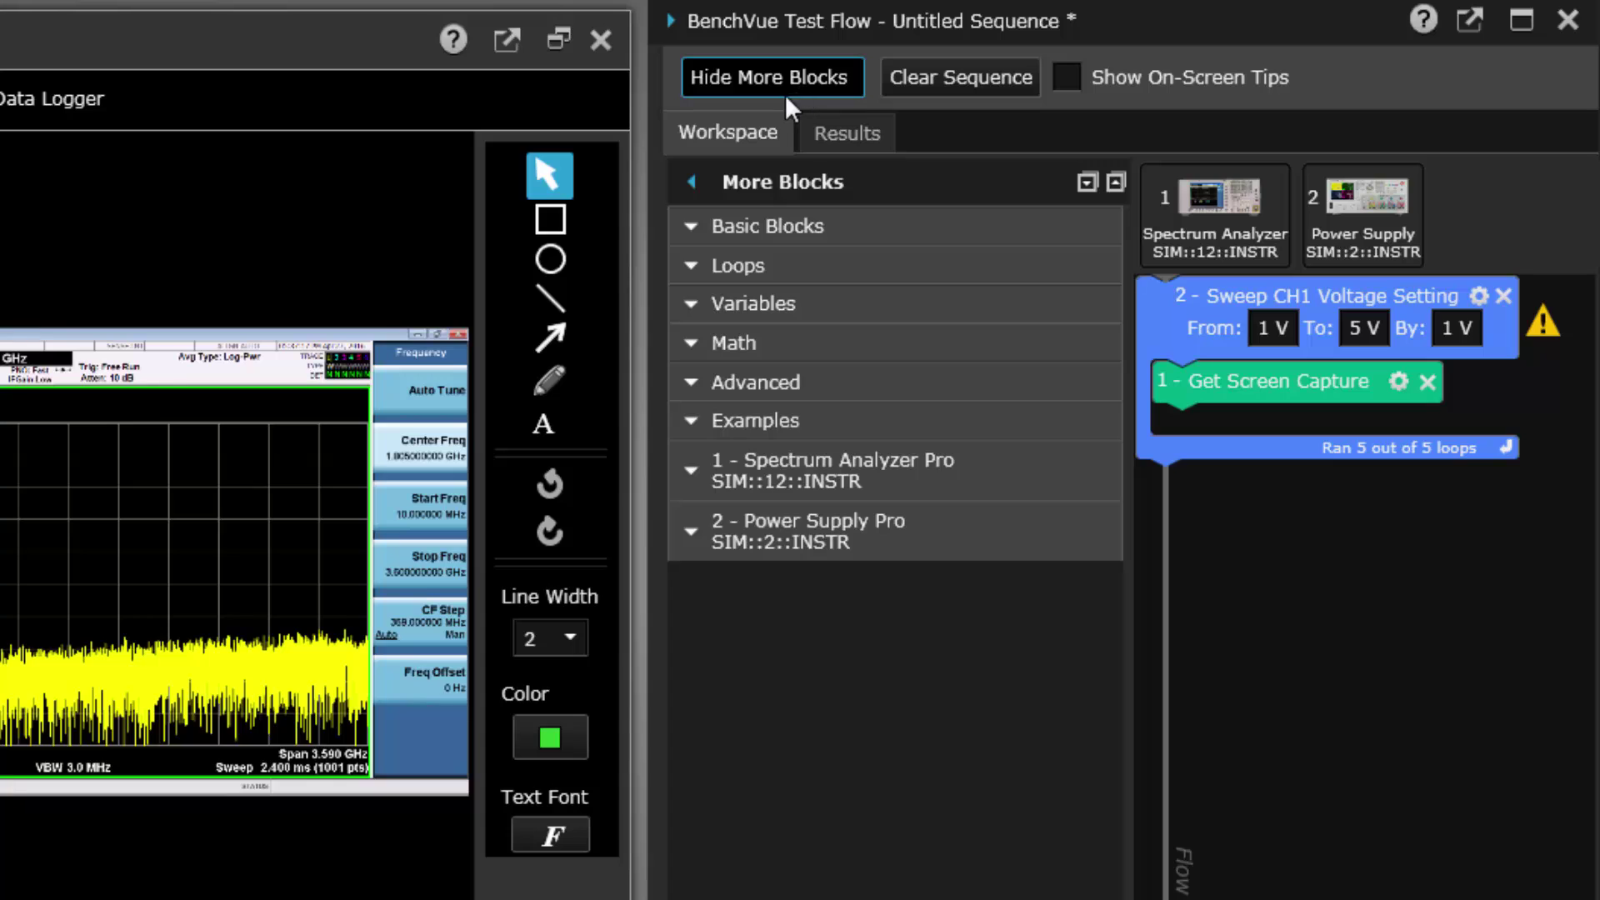
click(688, 226)
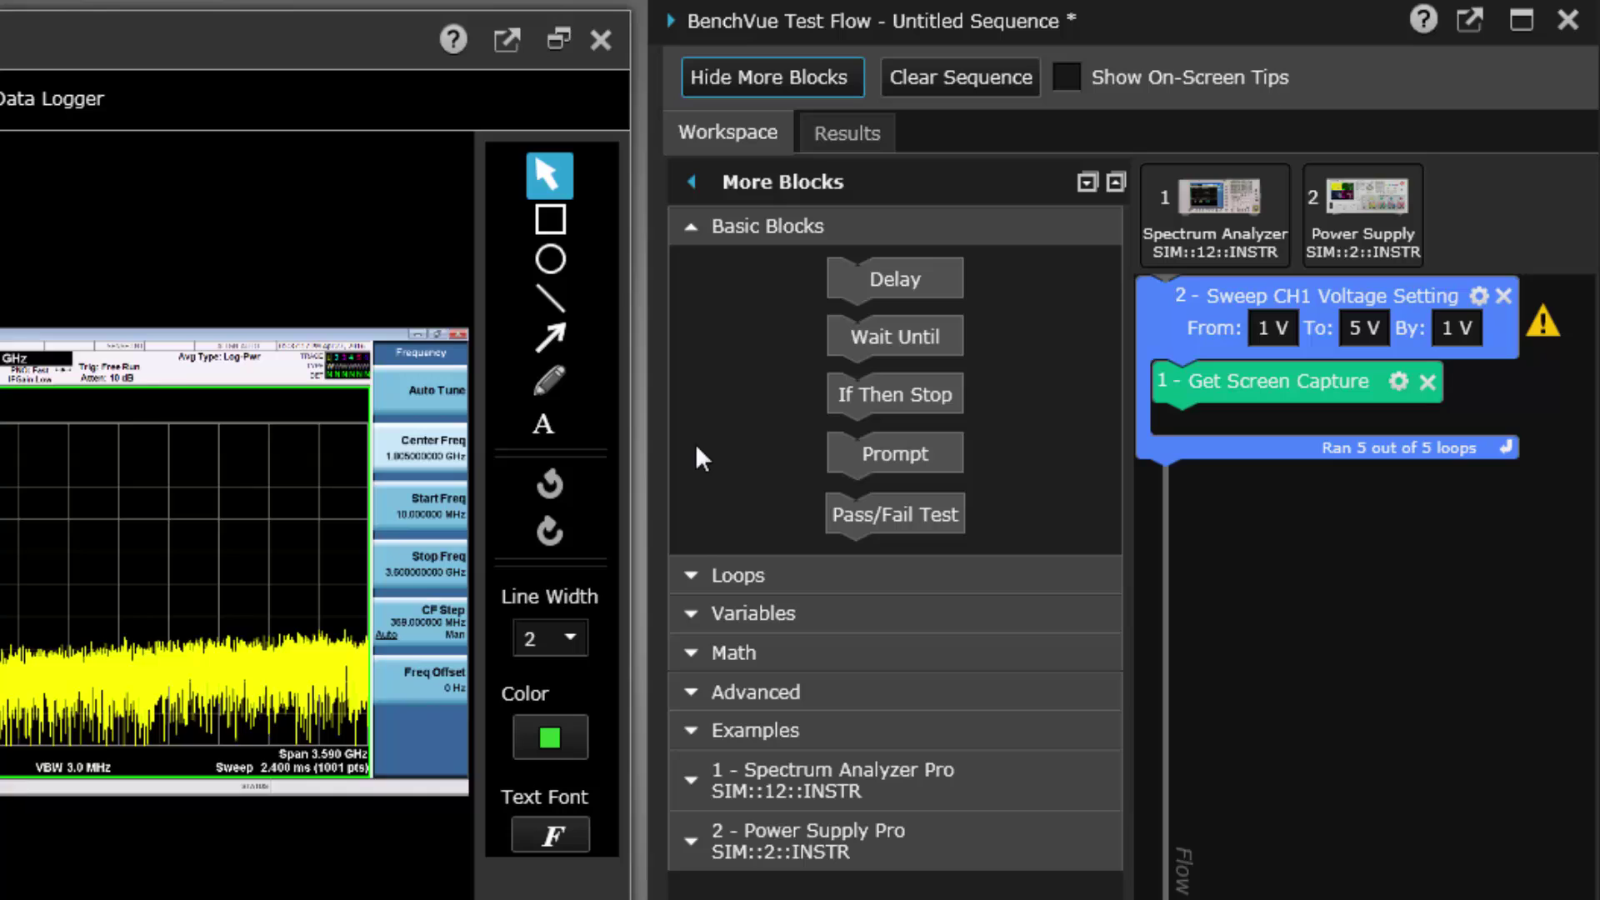
click(690, 570)
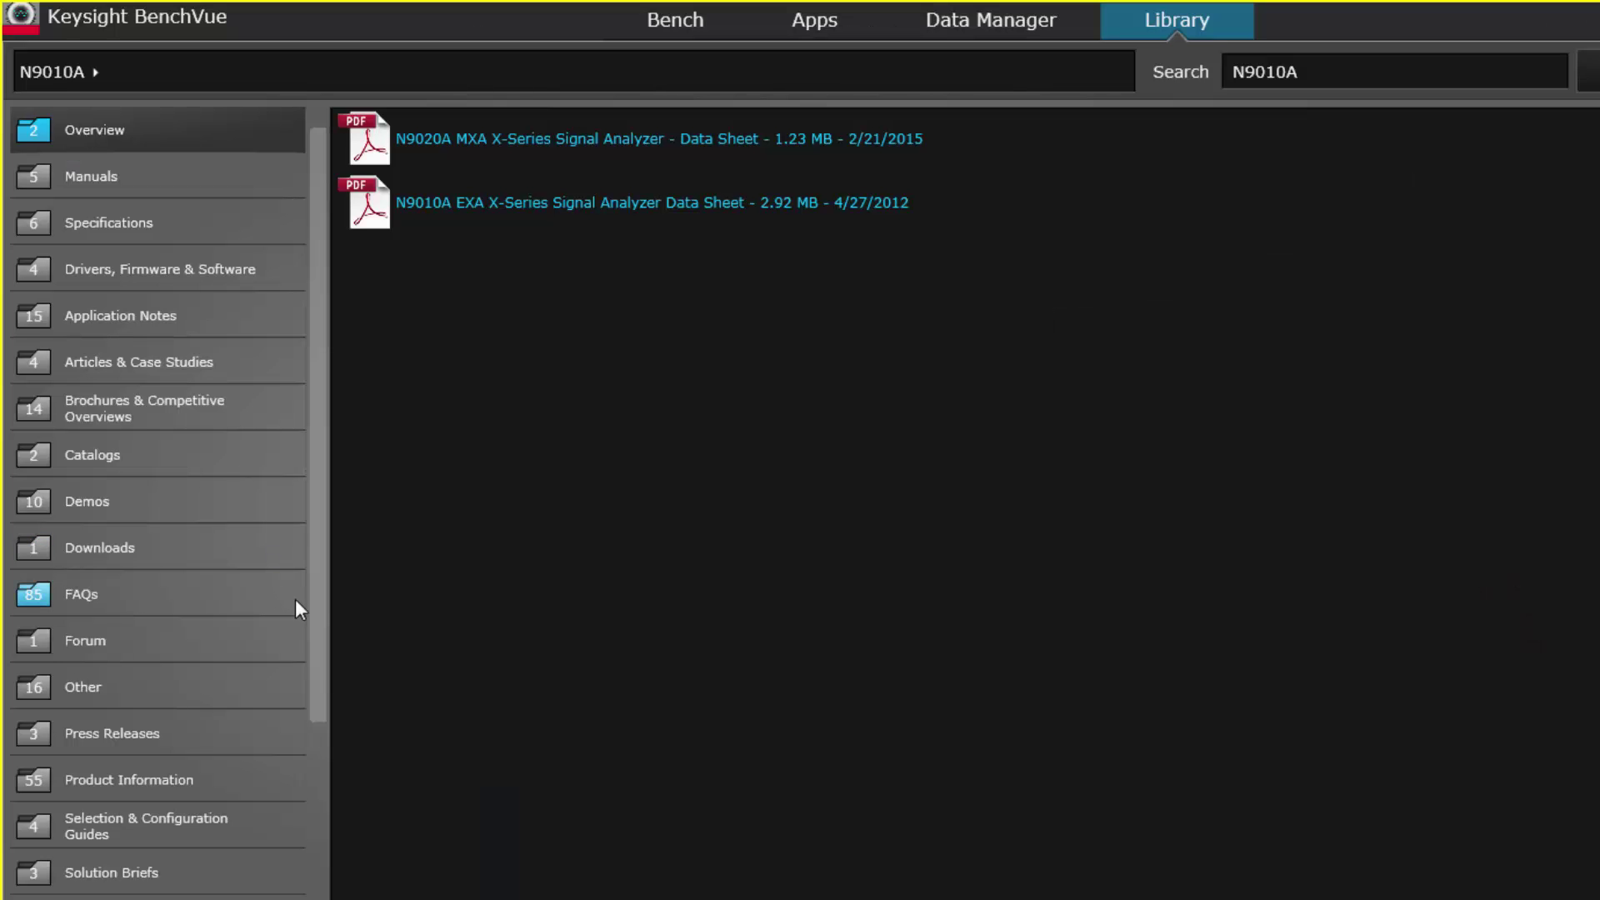
List the BenchVue Test Flow Examples documents in the Library.
drag(312, 595, 165, 817)
click(154, 817)
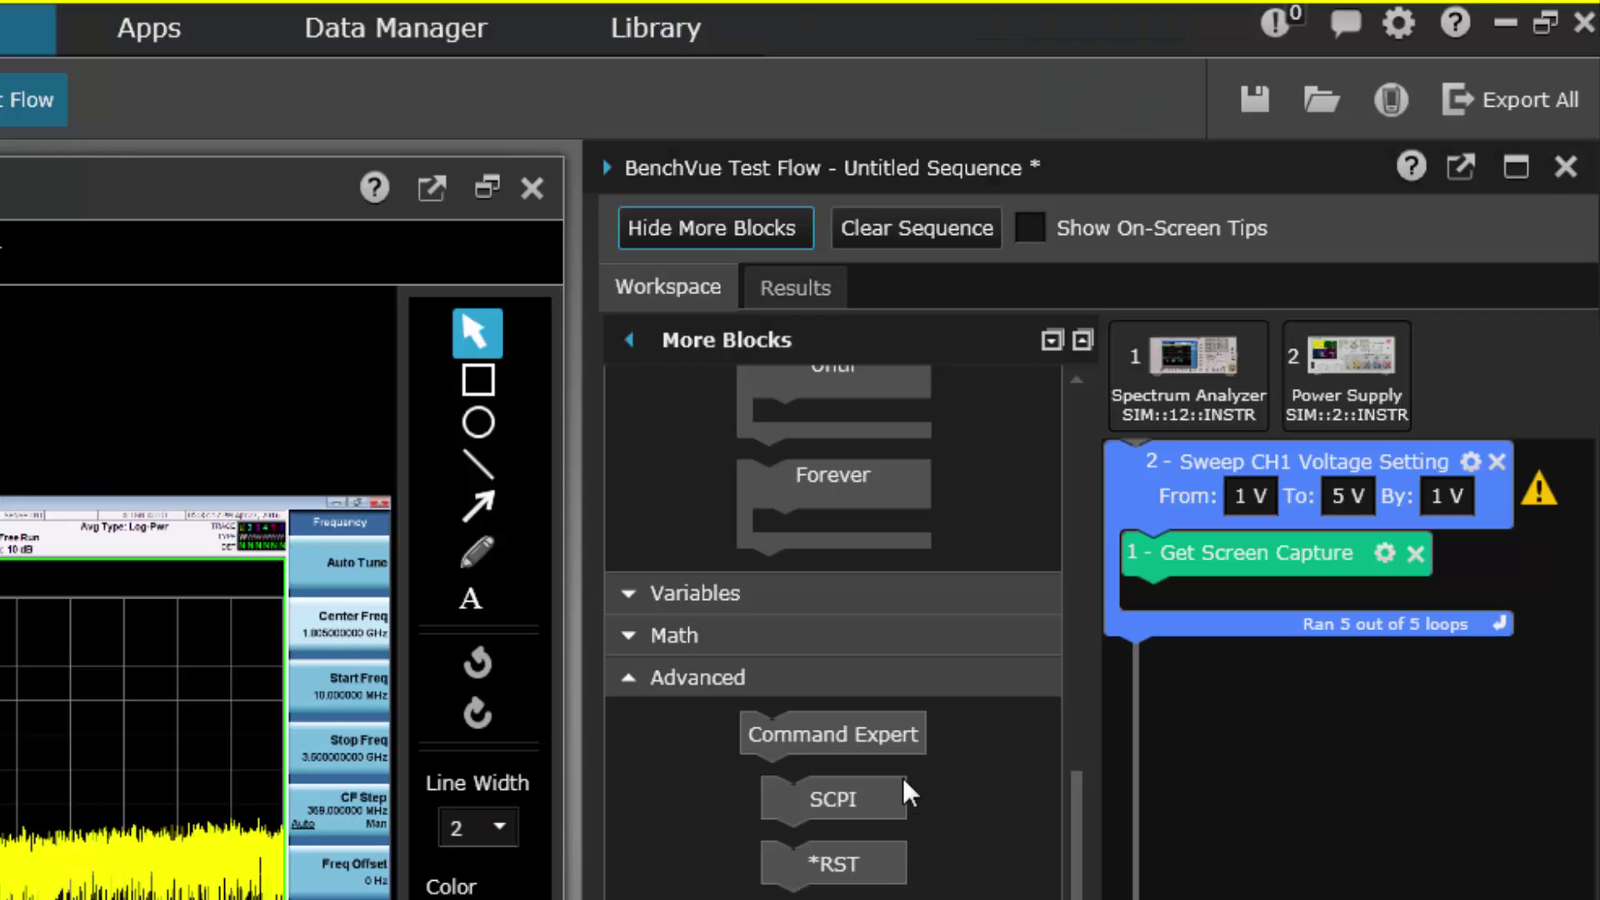
Place a Command Expert block after the sweep loop and launch Command Expert for it.
drag(904, 760, 1212, 771)
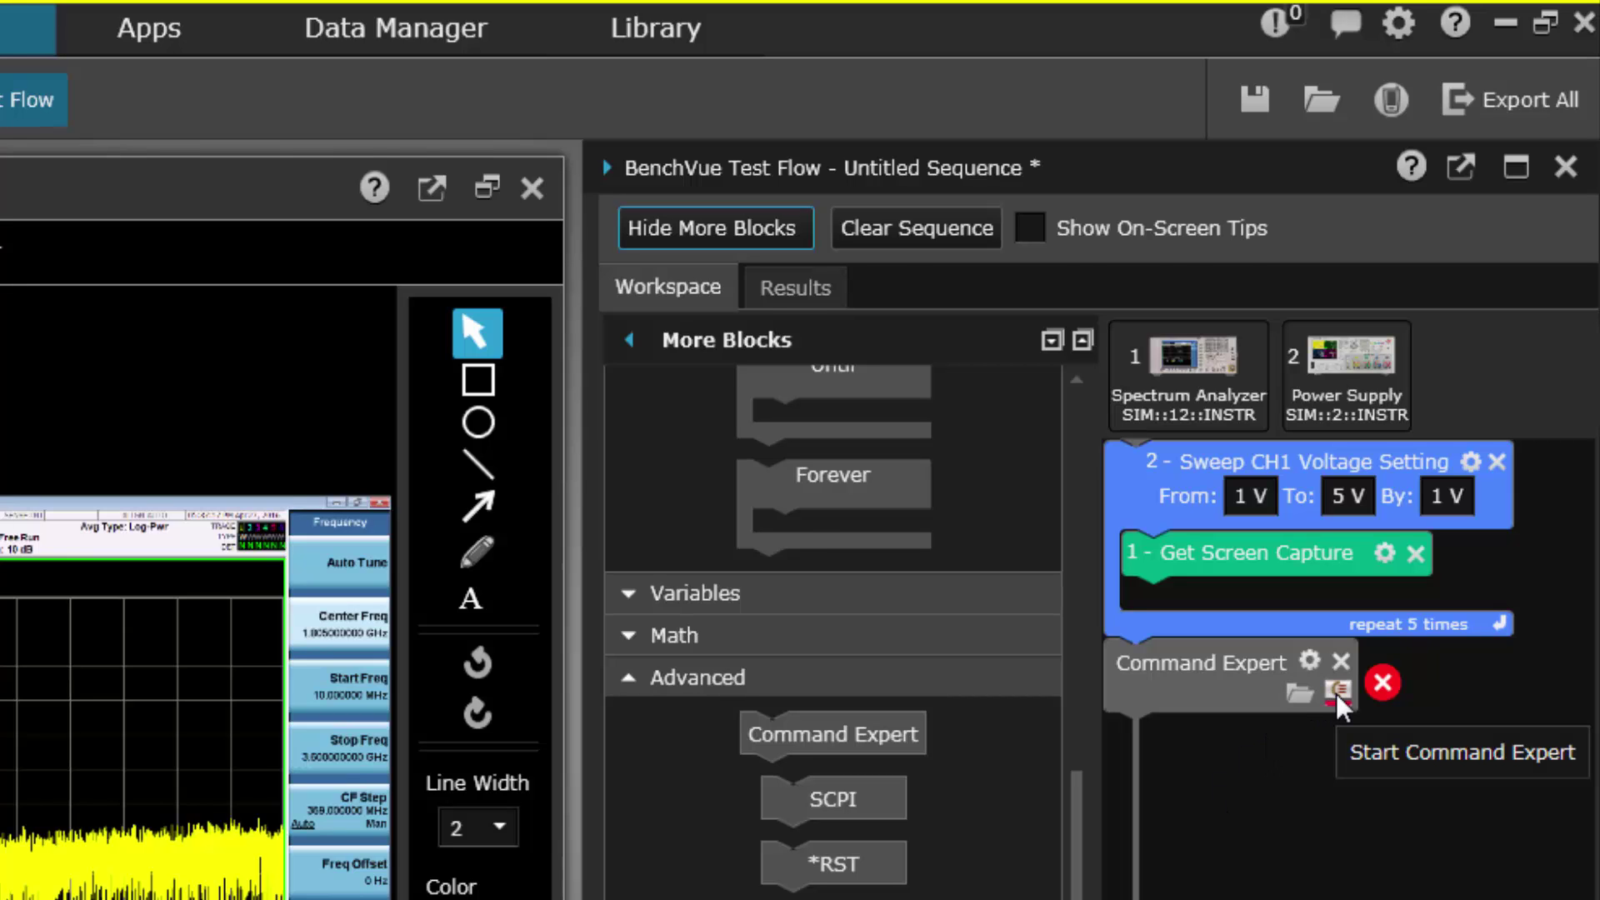
click(1337, 692)
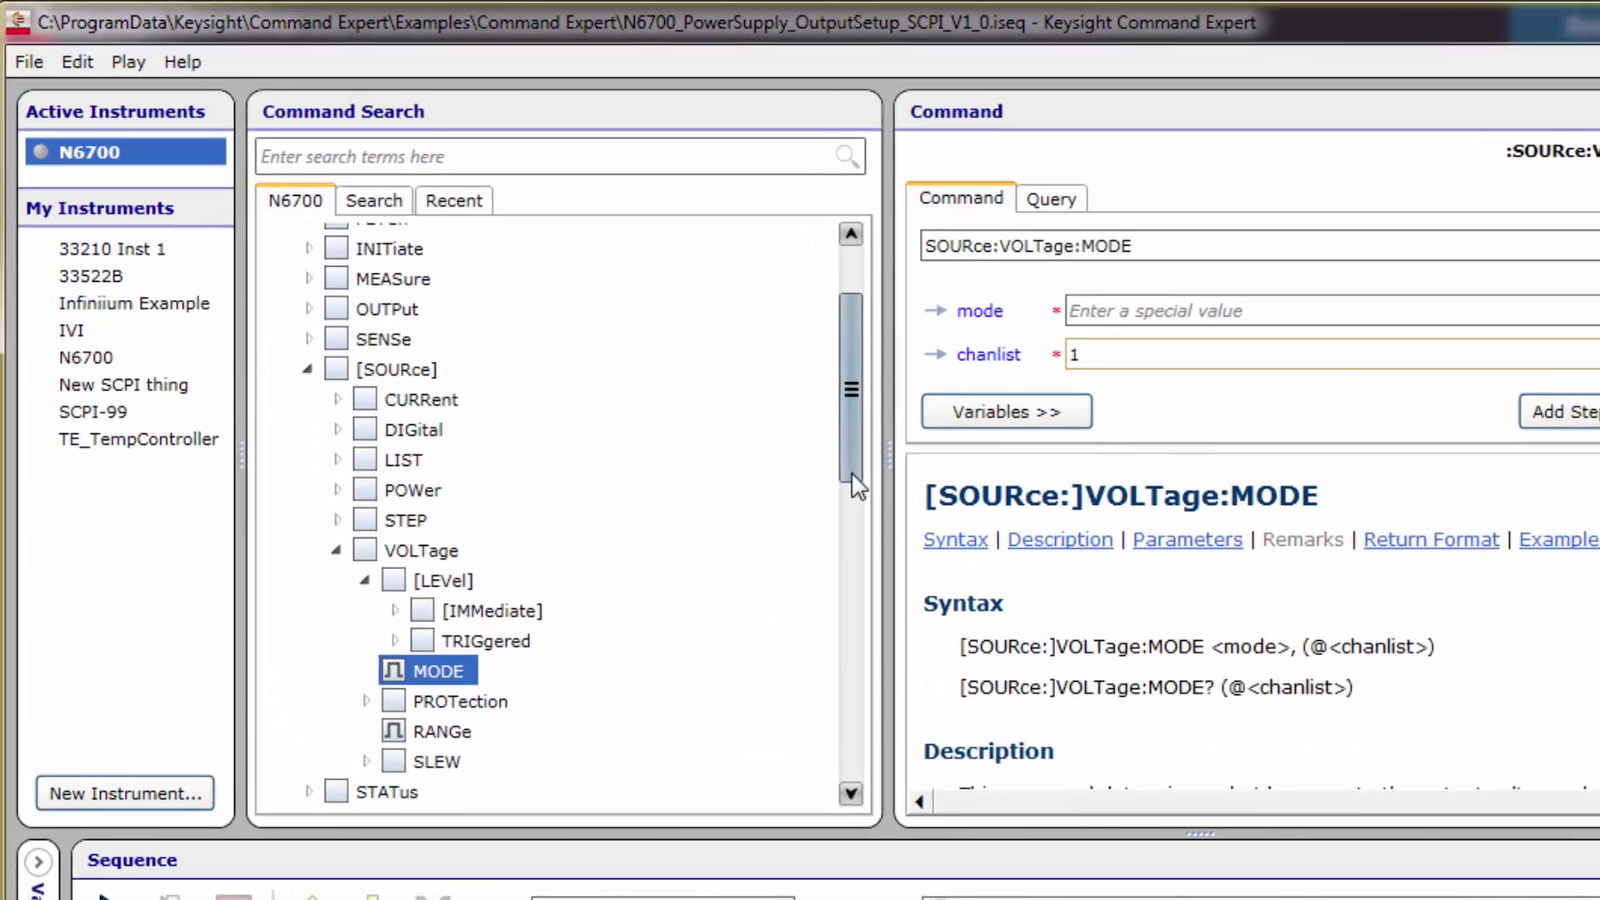
Review the voltage mode choices, select step 7 of Output Setup, and export to the BenchVue add-on.
drag(852, 475, 861, 439)
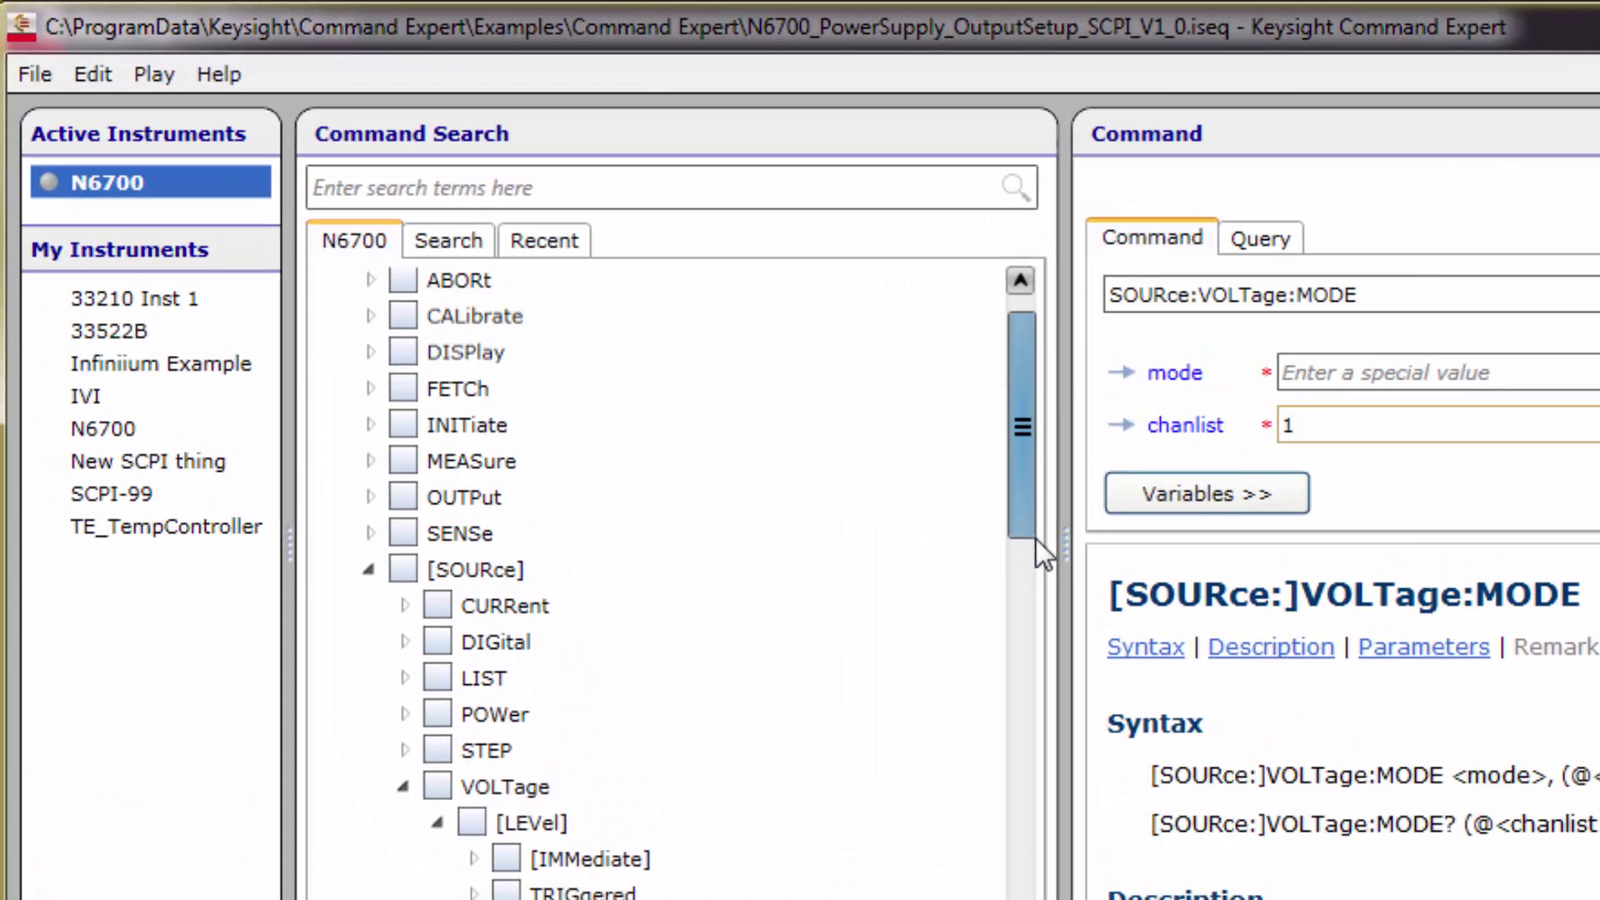
drag(1037, 538, 1025, 664)
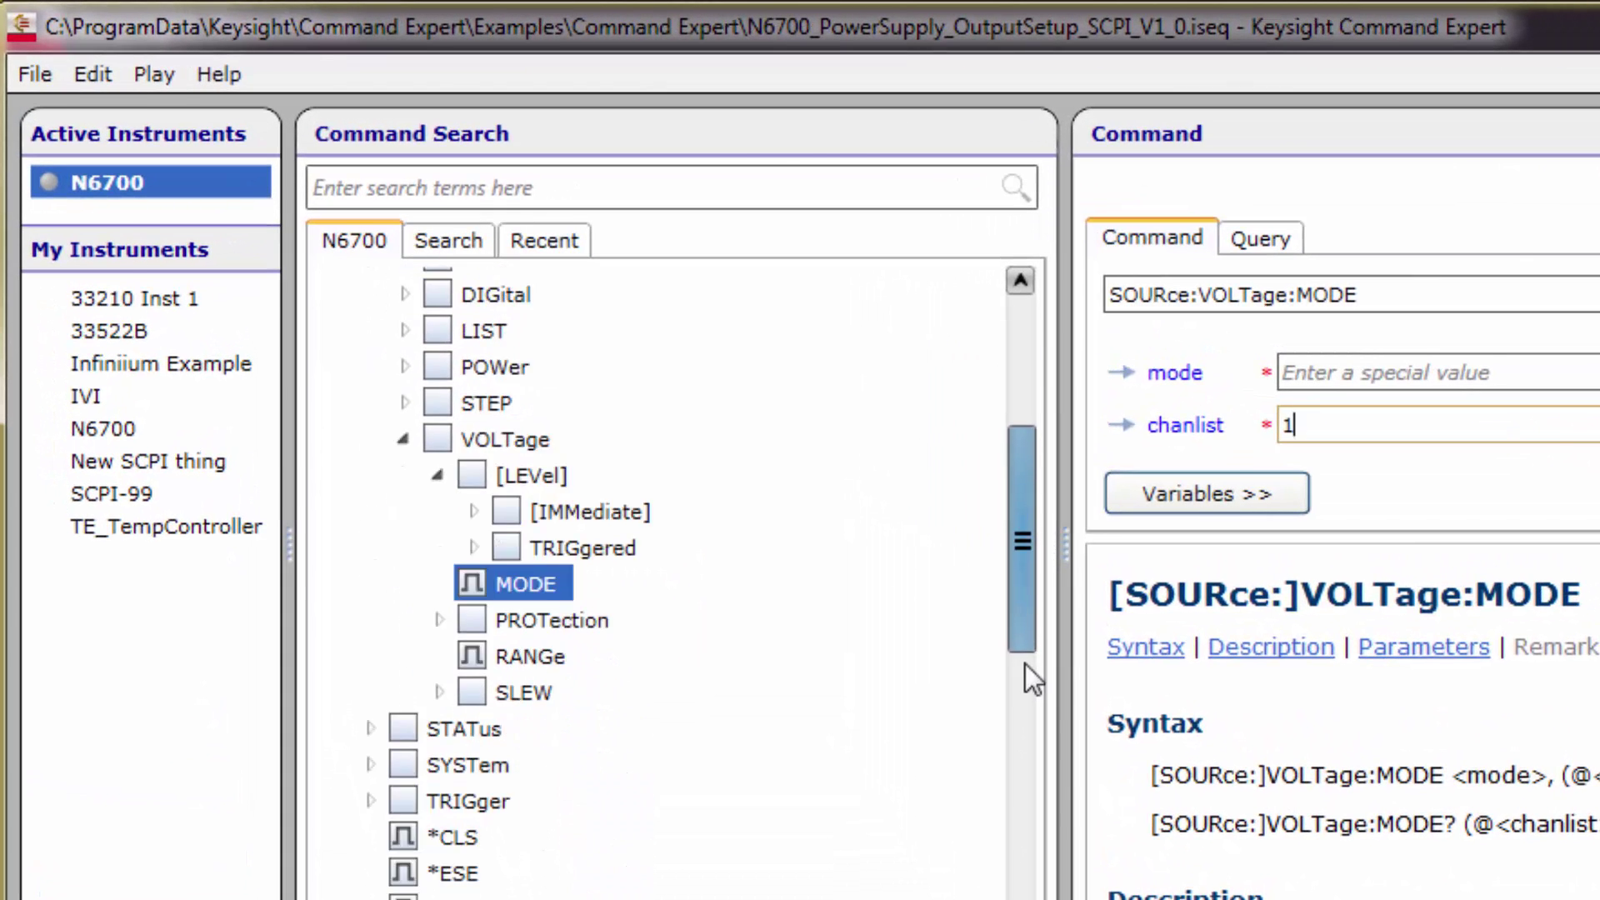
click(1532, 311)
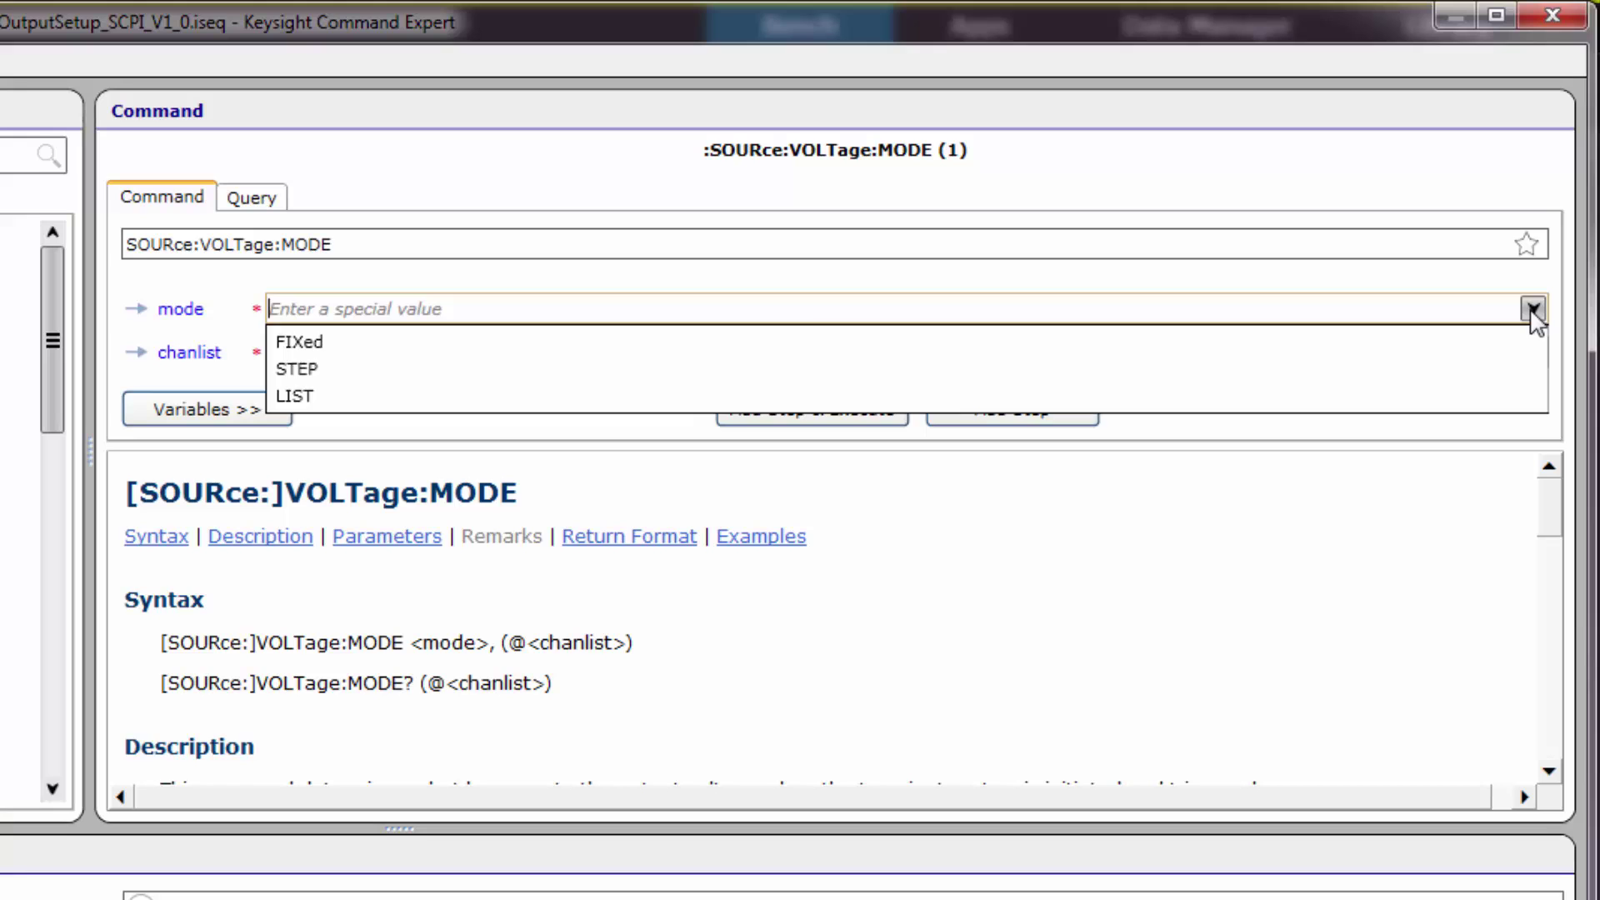
click(1533, 311)
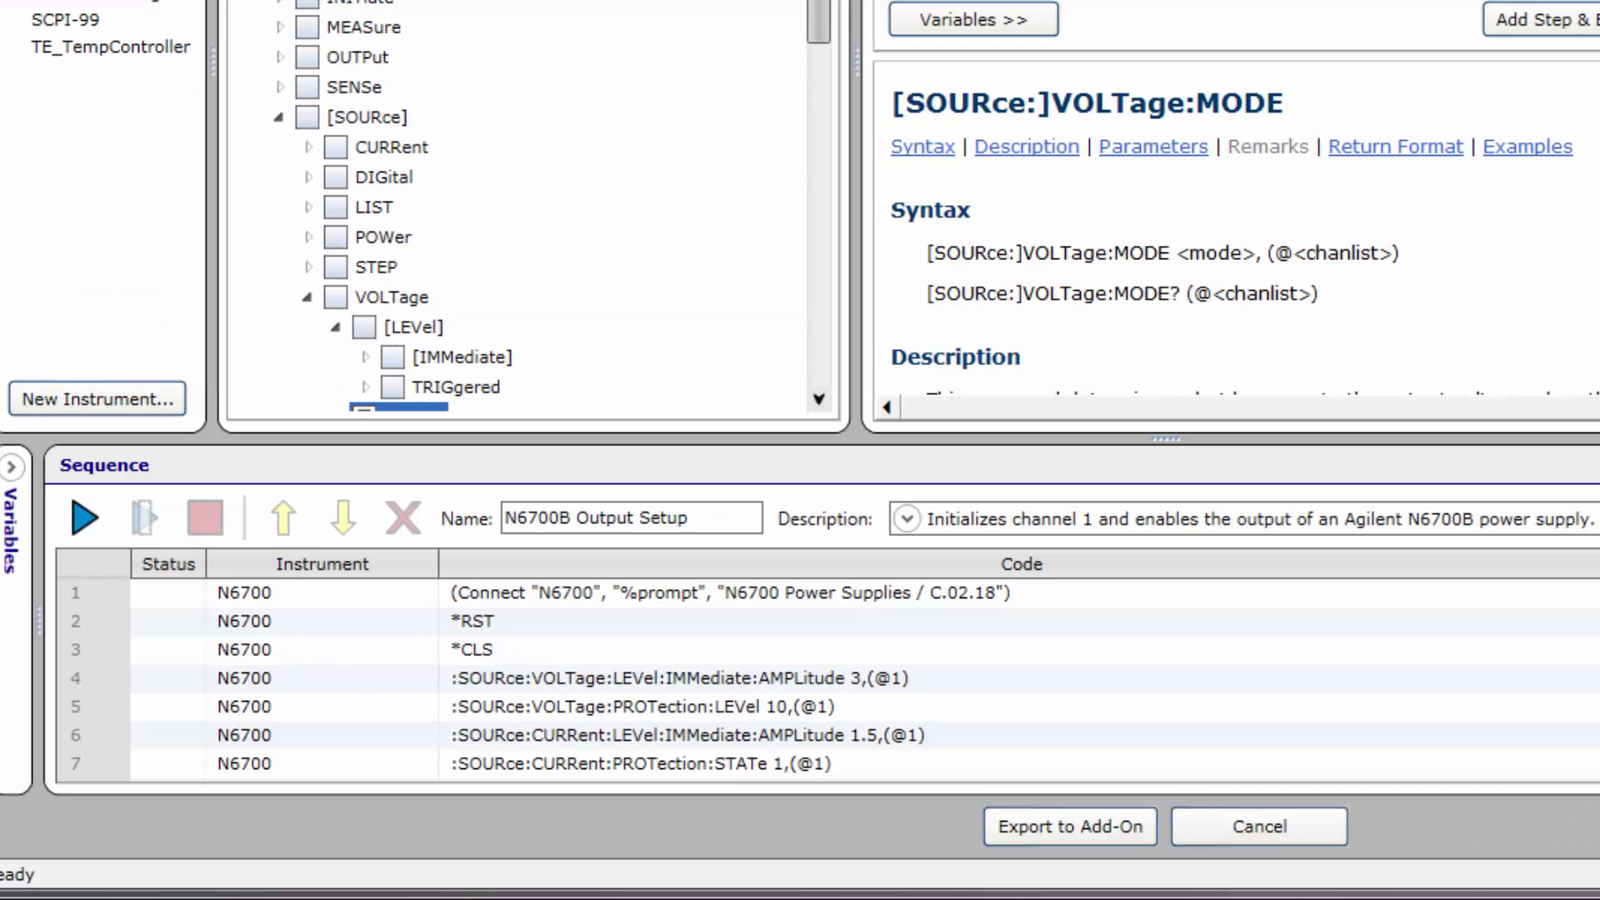
click(1084, 763)
click(1070, 825)
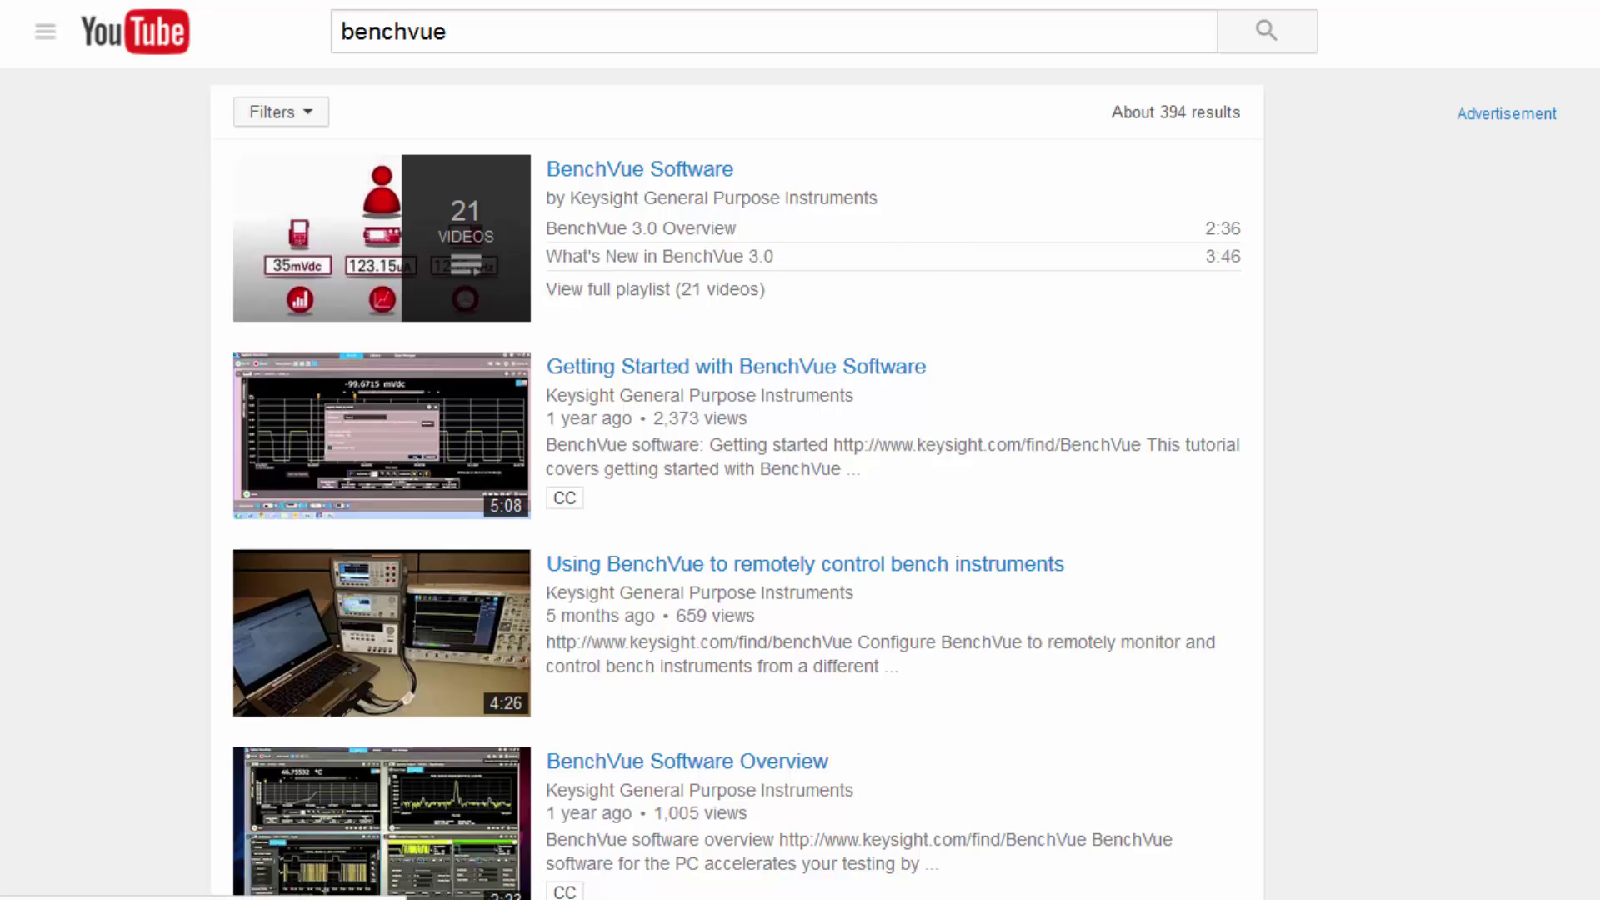
Replace the YouTube search query with 'BenchVue Test Flow'.
click(500, 25)
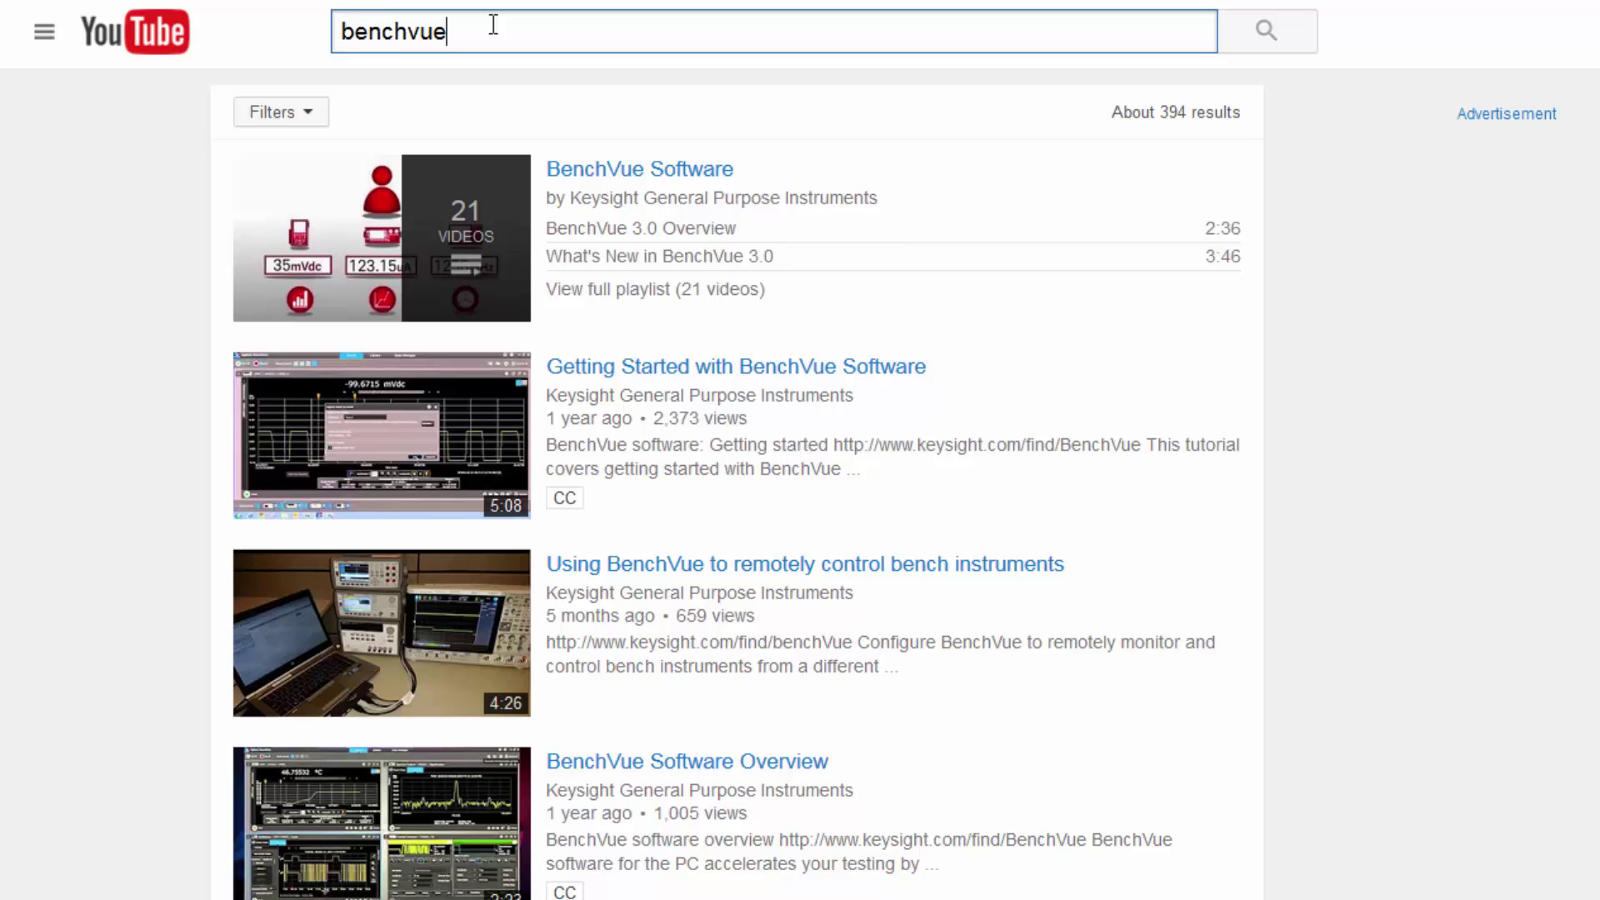
key(ctrl+a)
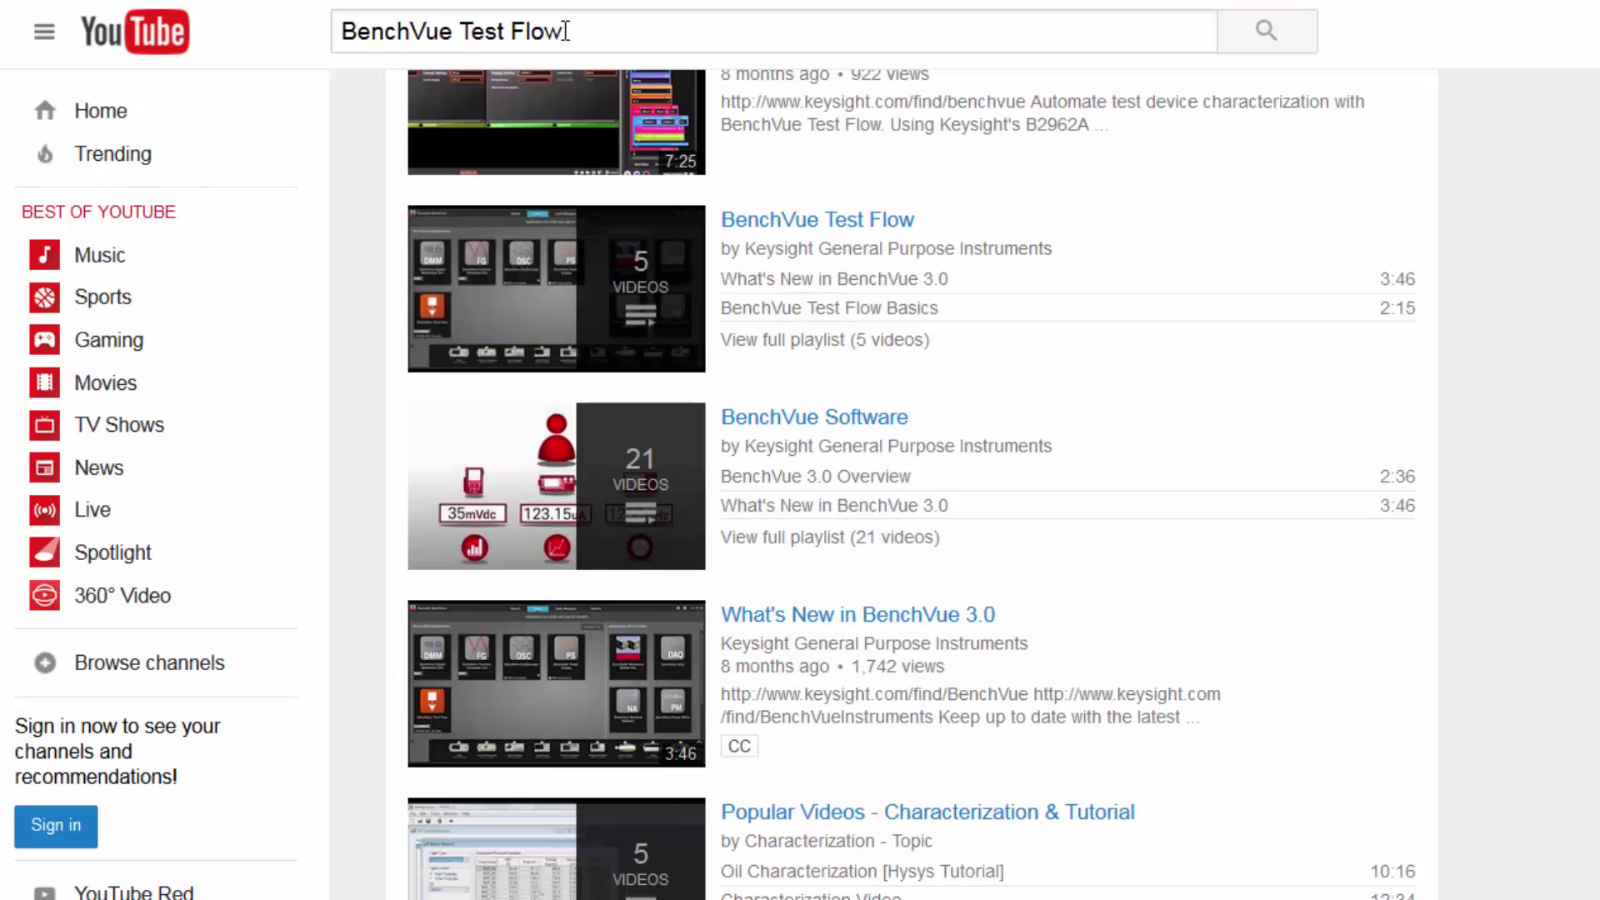
drag(565, 31, 329, 21)
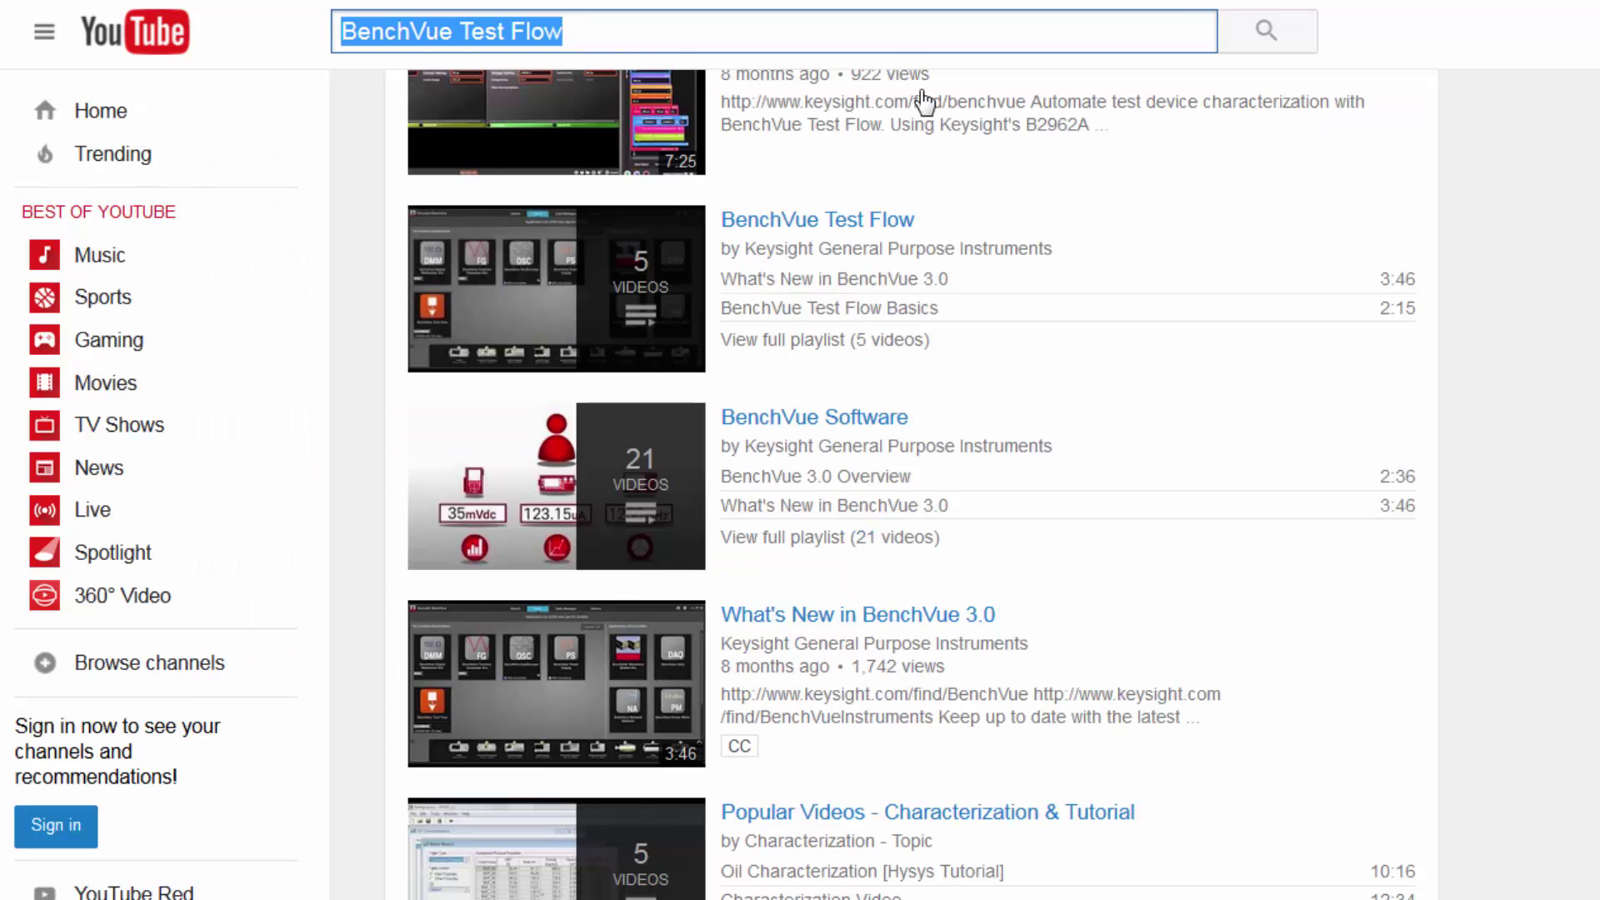